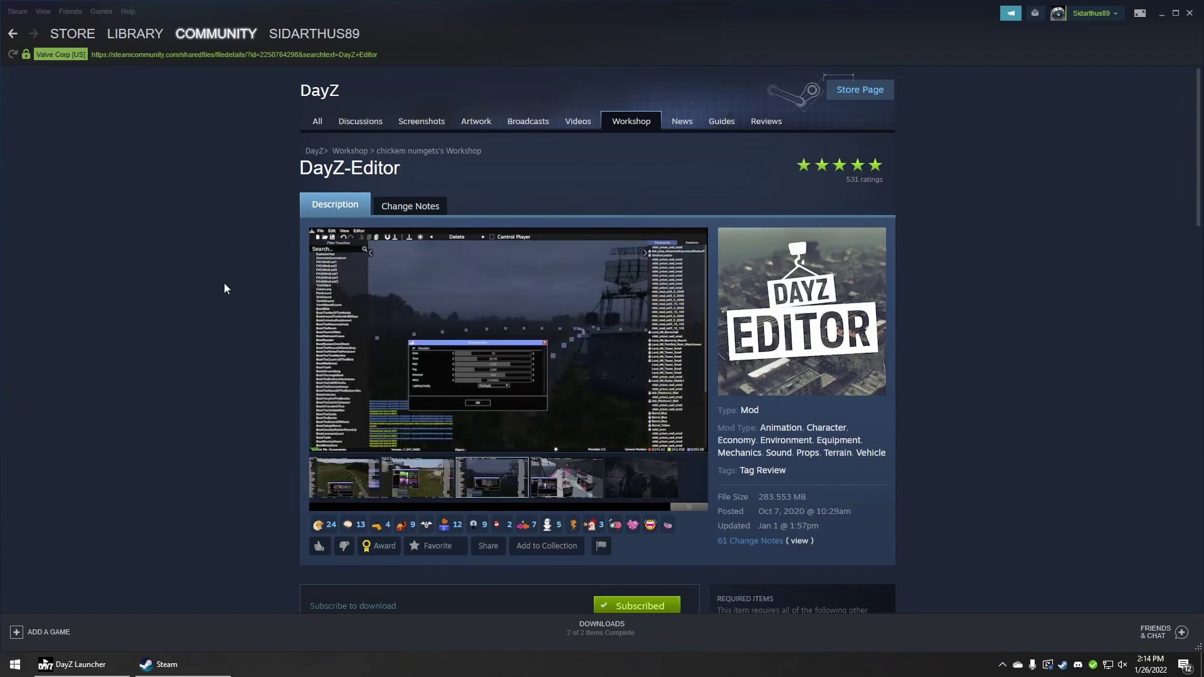
Step: Review the required items on the DayZ-Editor Workshop page, then close the Steam window
scroll(220, 323, down, 1)
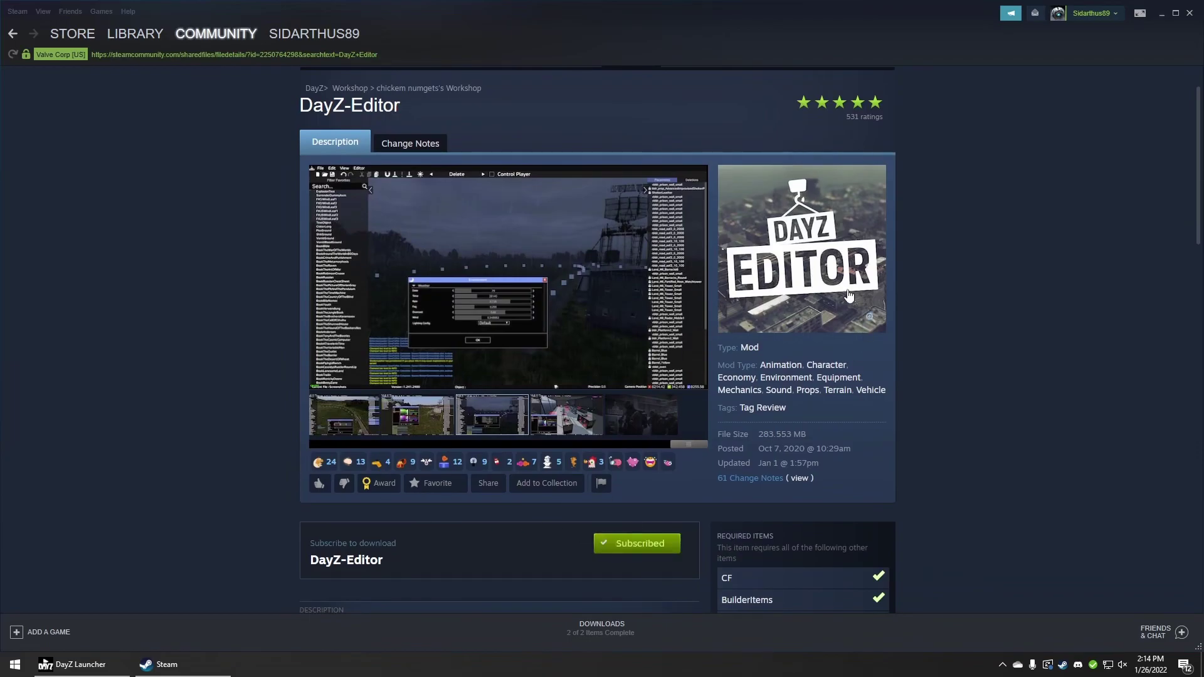
scroll(830, 520, down, 1)
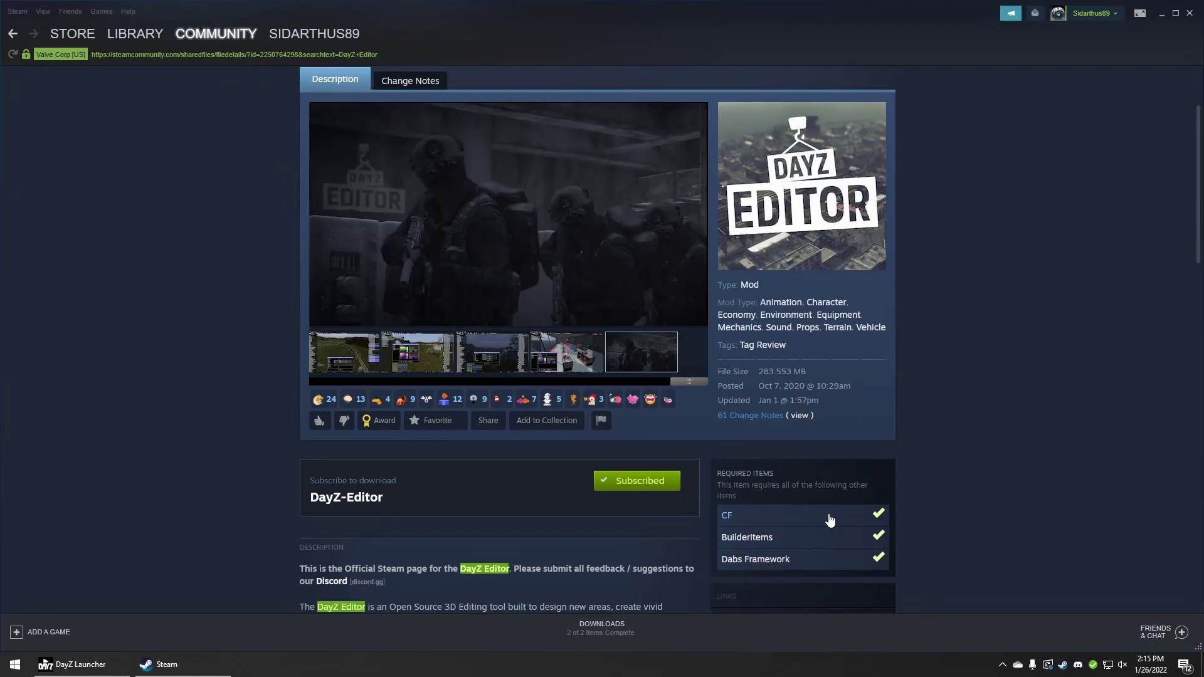
scroll(830, 520, down, 1)
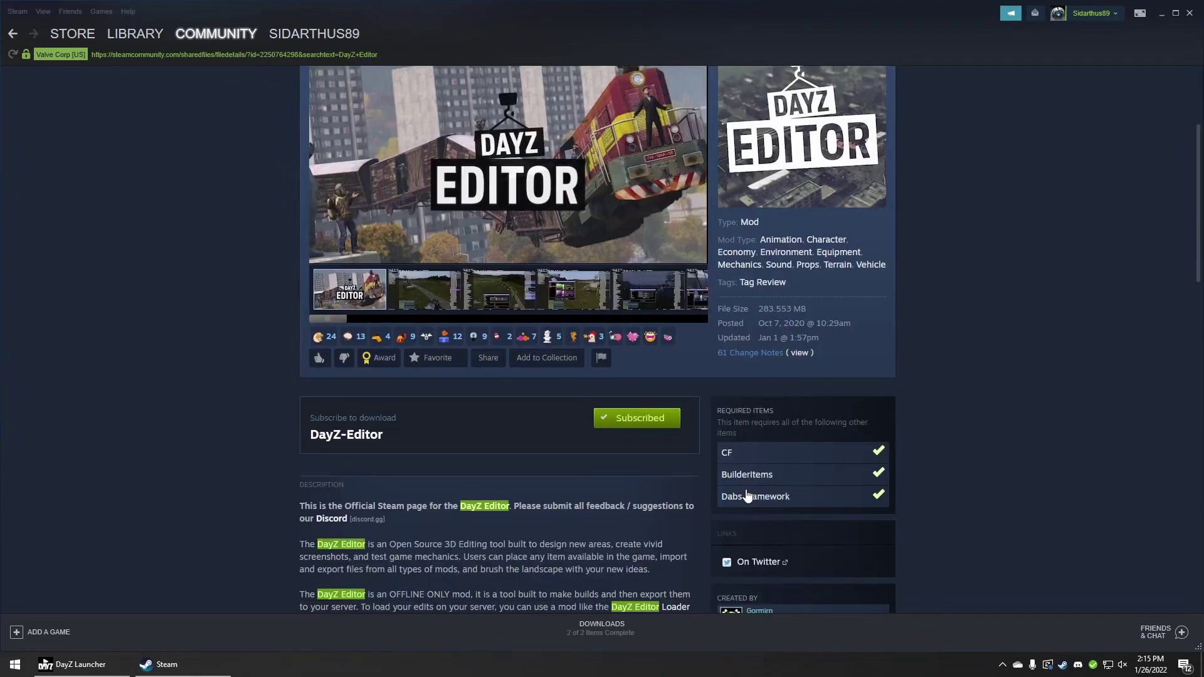
click(1189, 12)
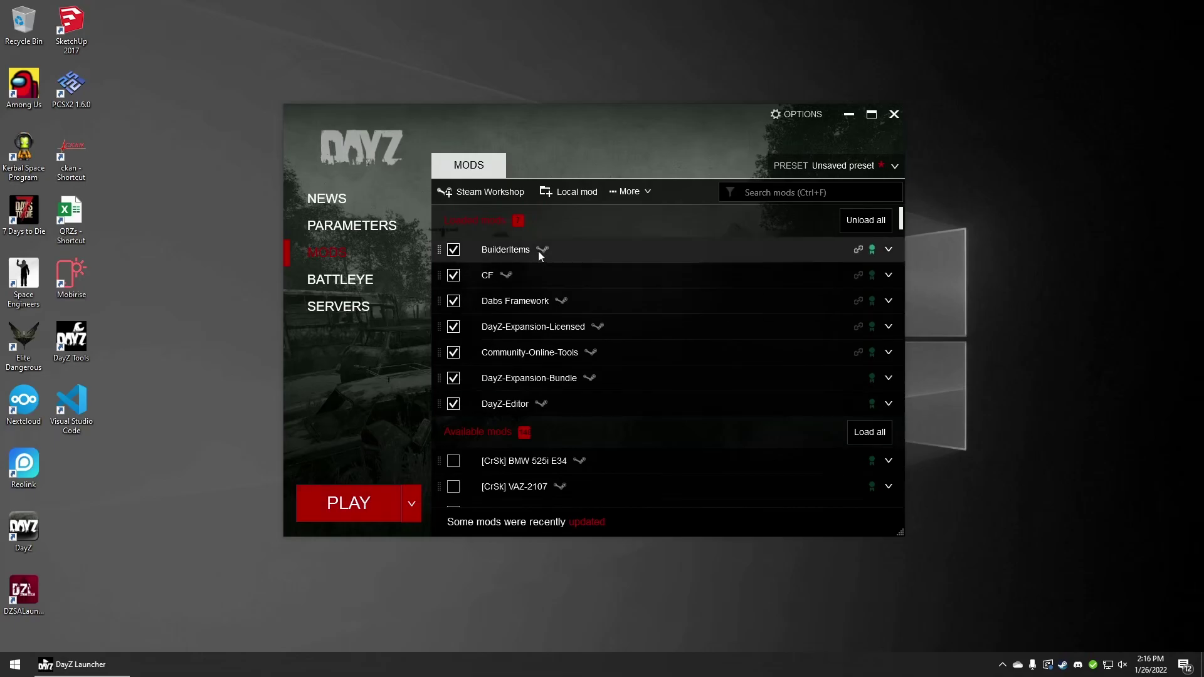
Step: Launch DayZ with the loaded mods and open the editor on the ChernarusPlus map
click(365, 511)
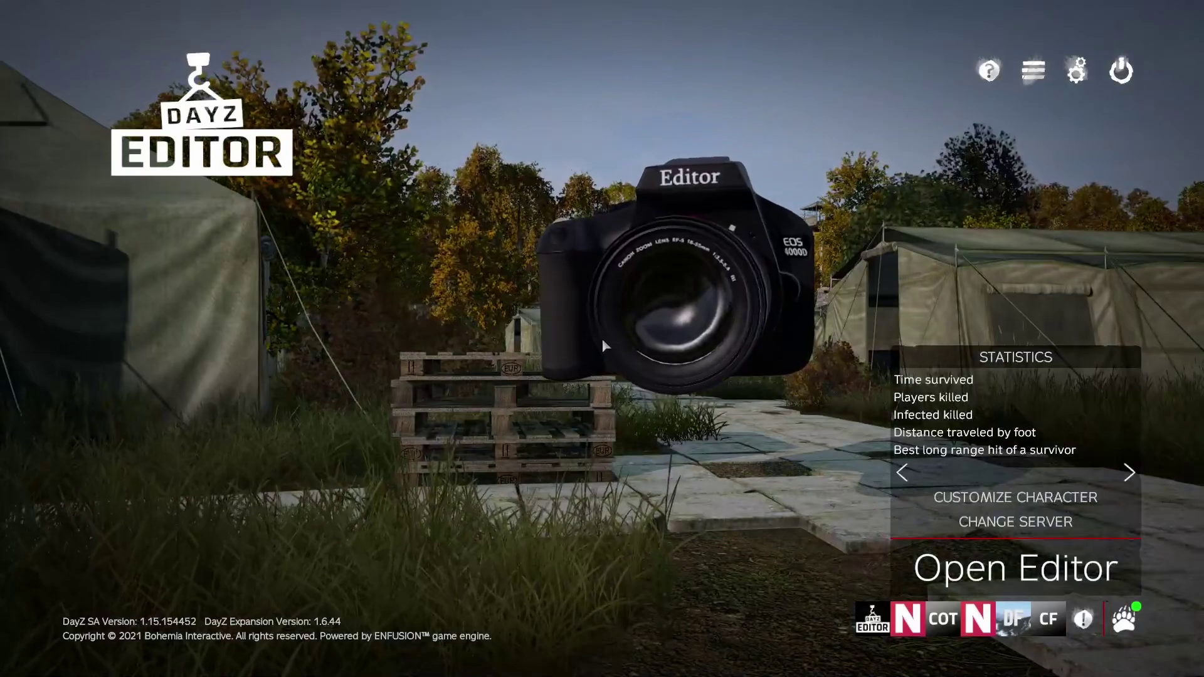
click(987, 574)
click(480, 258)
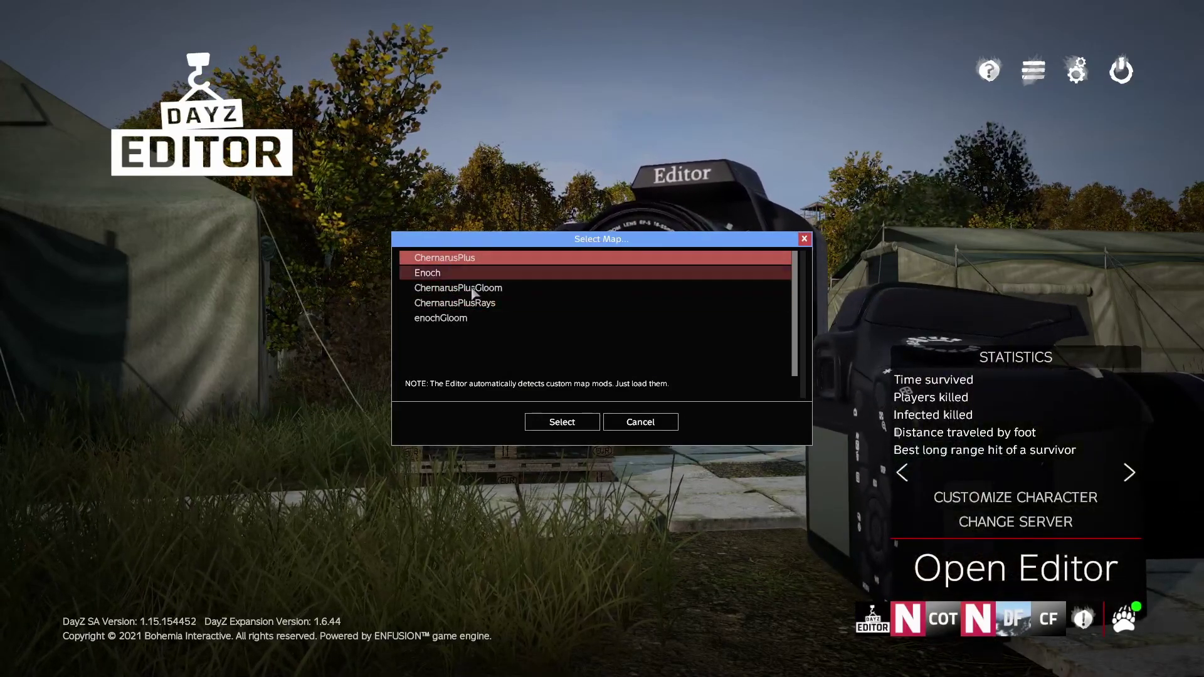
click(552, 422)
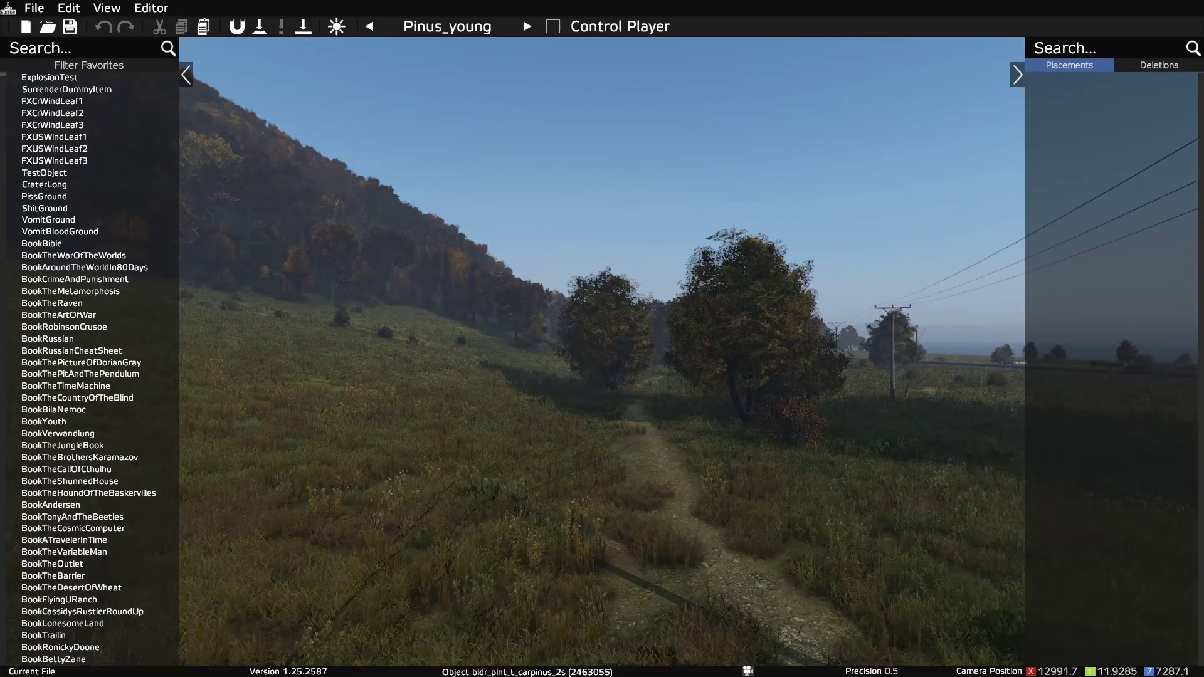
Step: Look around the starting meadow and try moving the camera forward, backward, up and down over the dirt path
right_drag(602, 339, 593, 383)
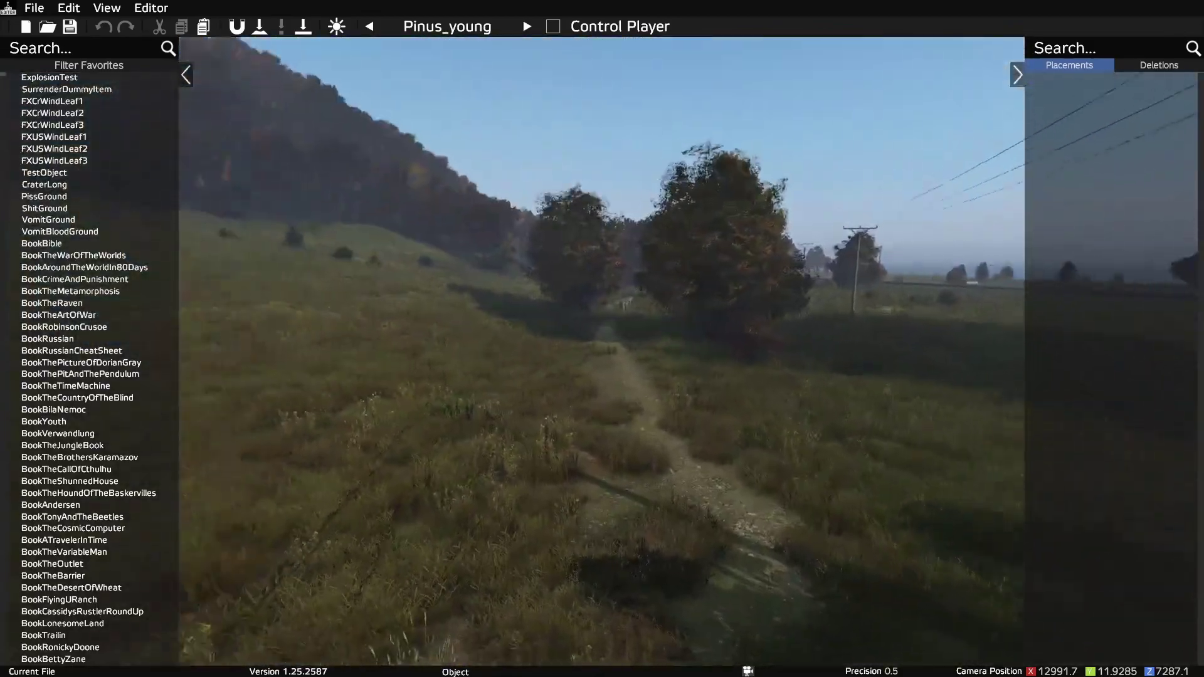
right_drag(602, 339, 602, 343)
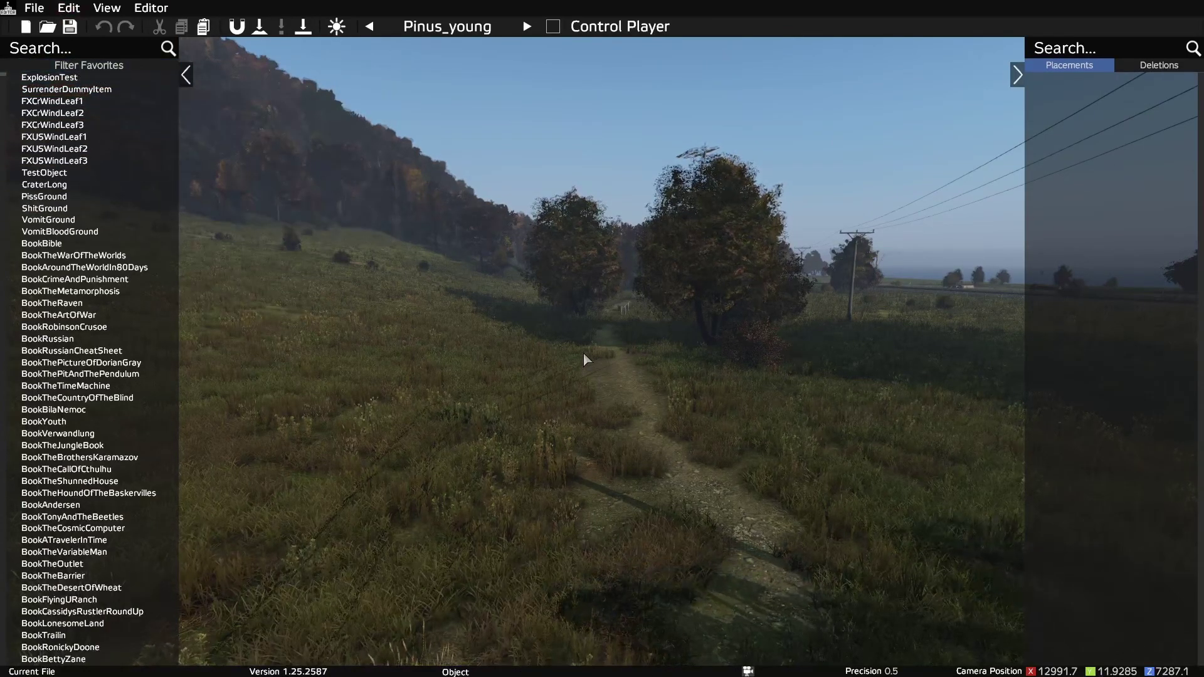
mouse_move(603, 339)
right_down()
mouse_move(452, 389)
mouse_move(574, 361)
mouse_move(565, 389)
mouse_move(605, 376)
mouse_move(602, 320)
mouse_move(607, 329)
right_up()
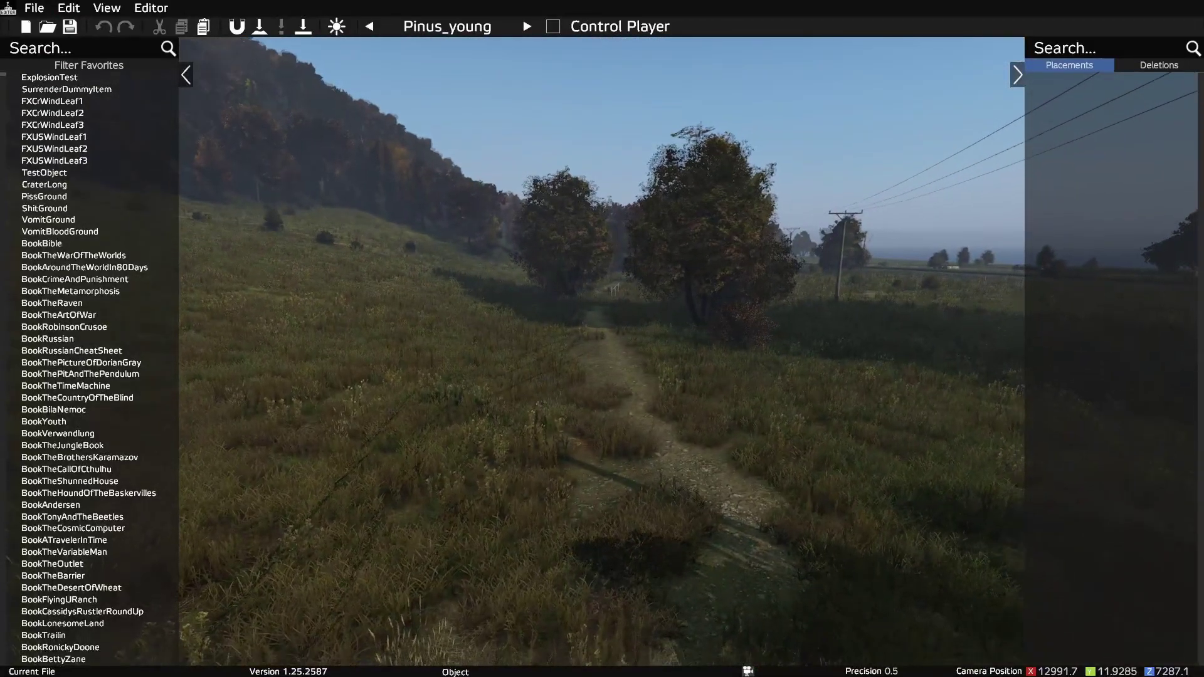
key(w)
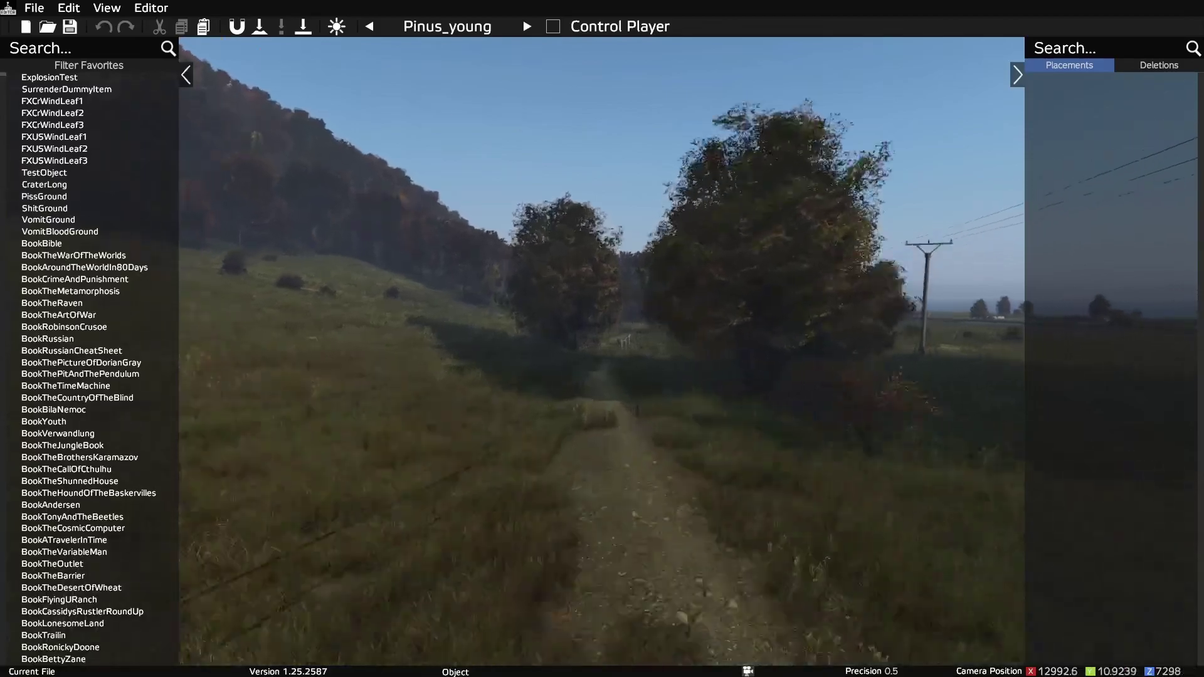
key(s)
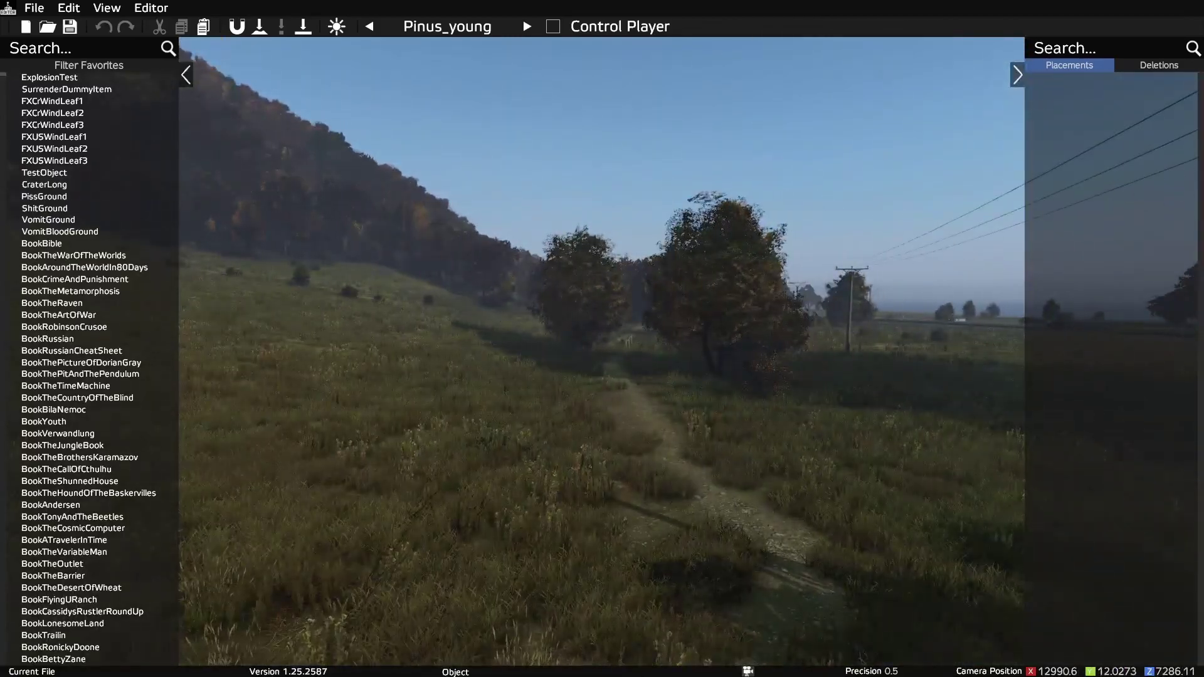
key(q)
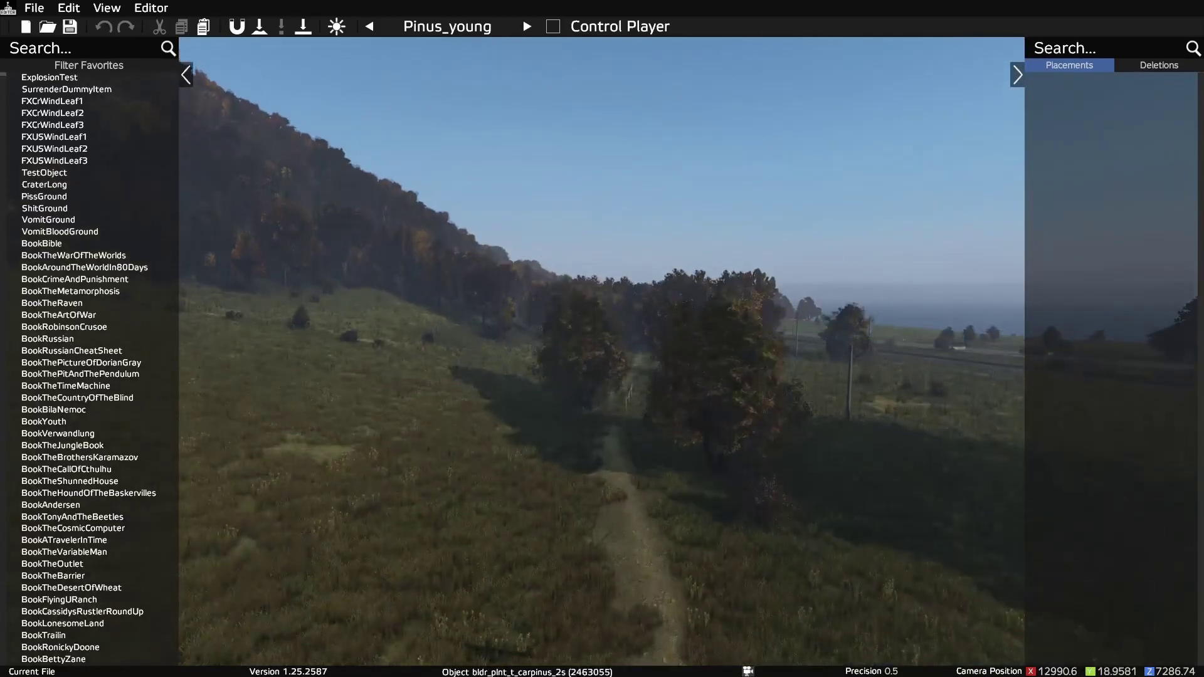
key(z)
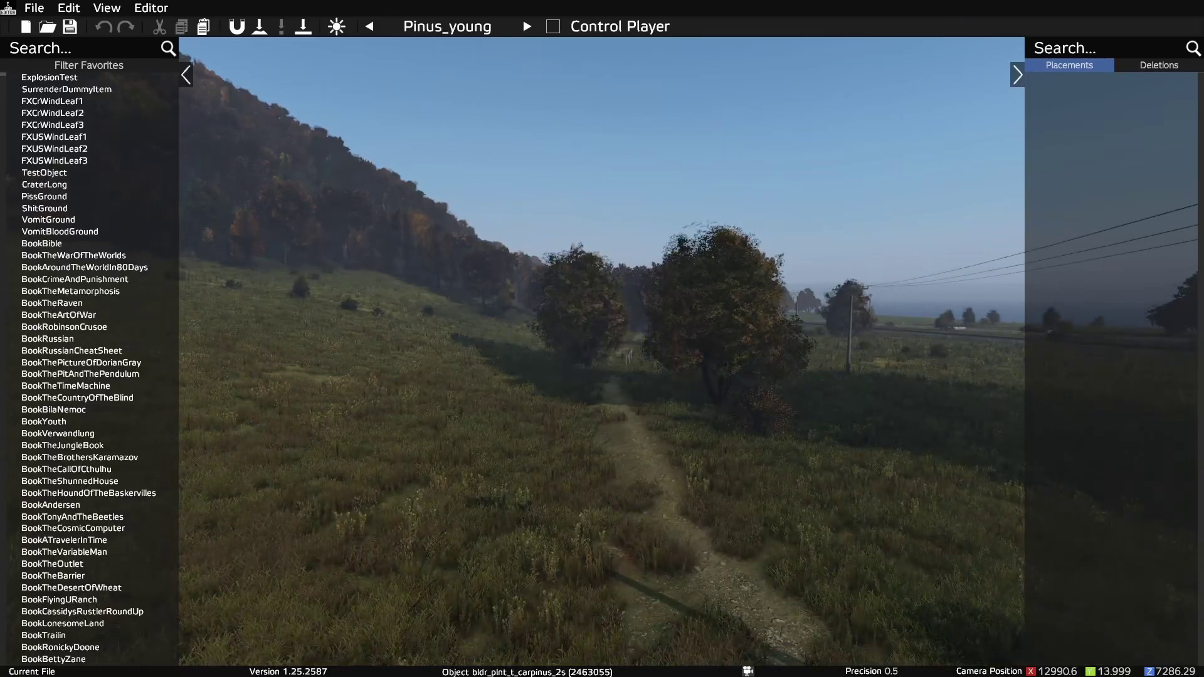
key(space)
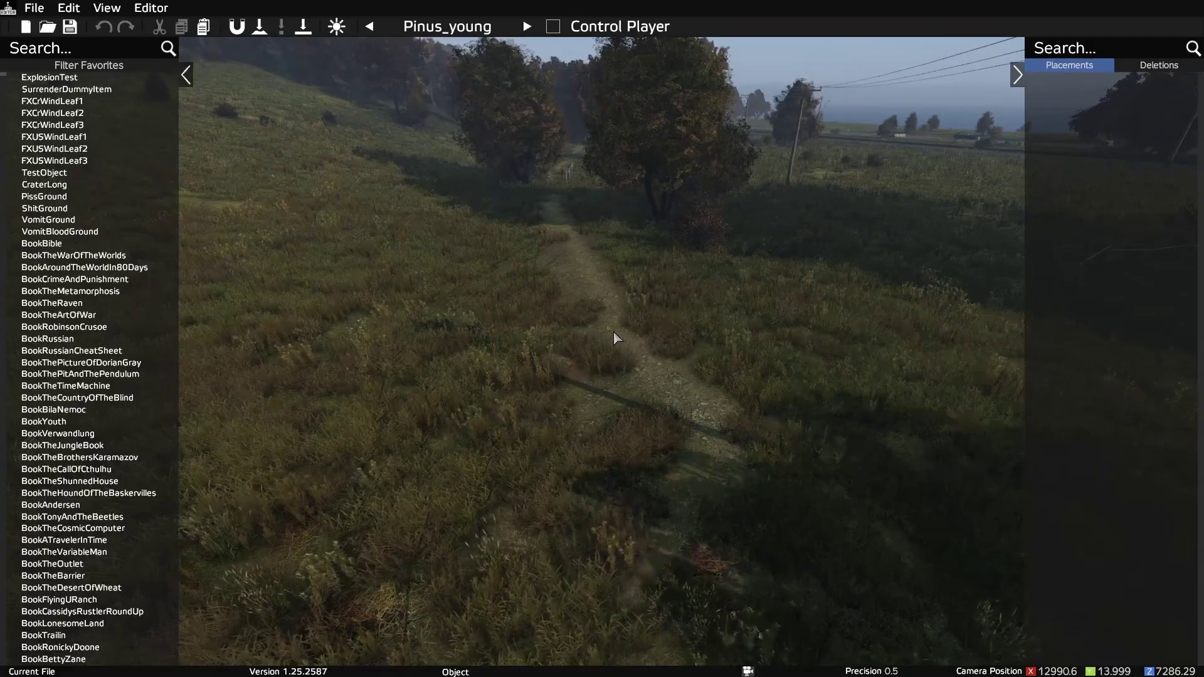
Step: Fly the camera along the dirt path past the trees and back, examining the surrounding terrain
right_drag(613, 332, 742, 374)
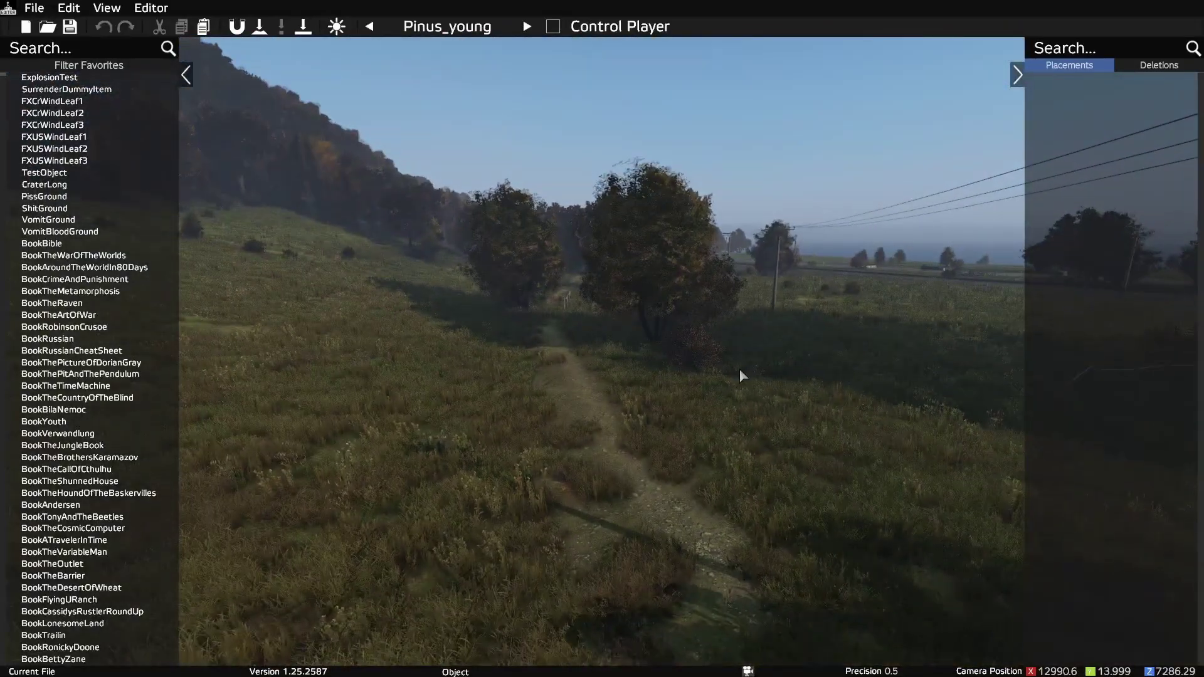
right_drag(621, 578, 591, 567)
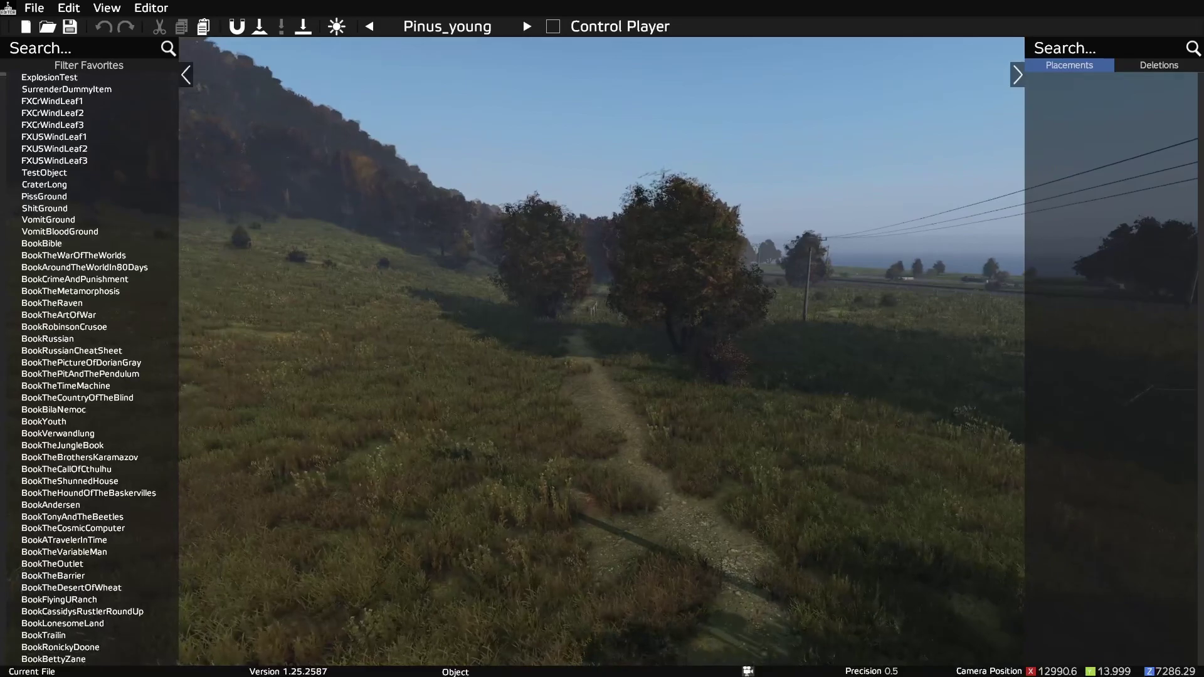
right_drag(701, 358, 690, 324)
key(w)
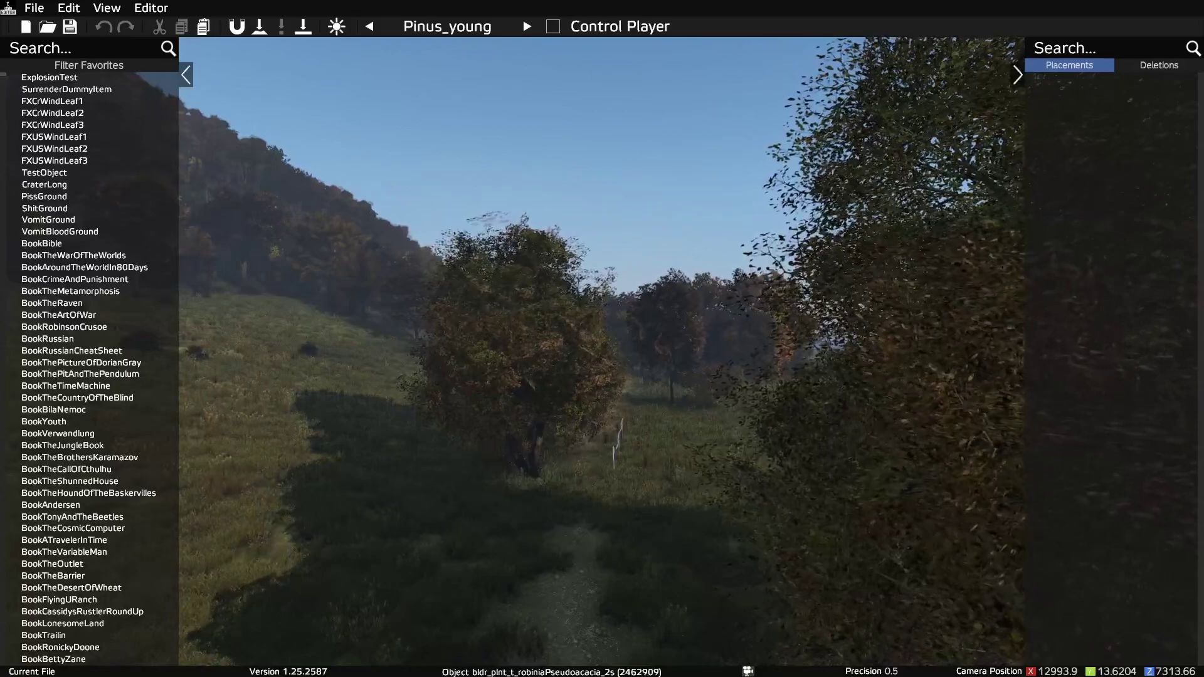
key(s)
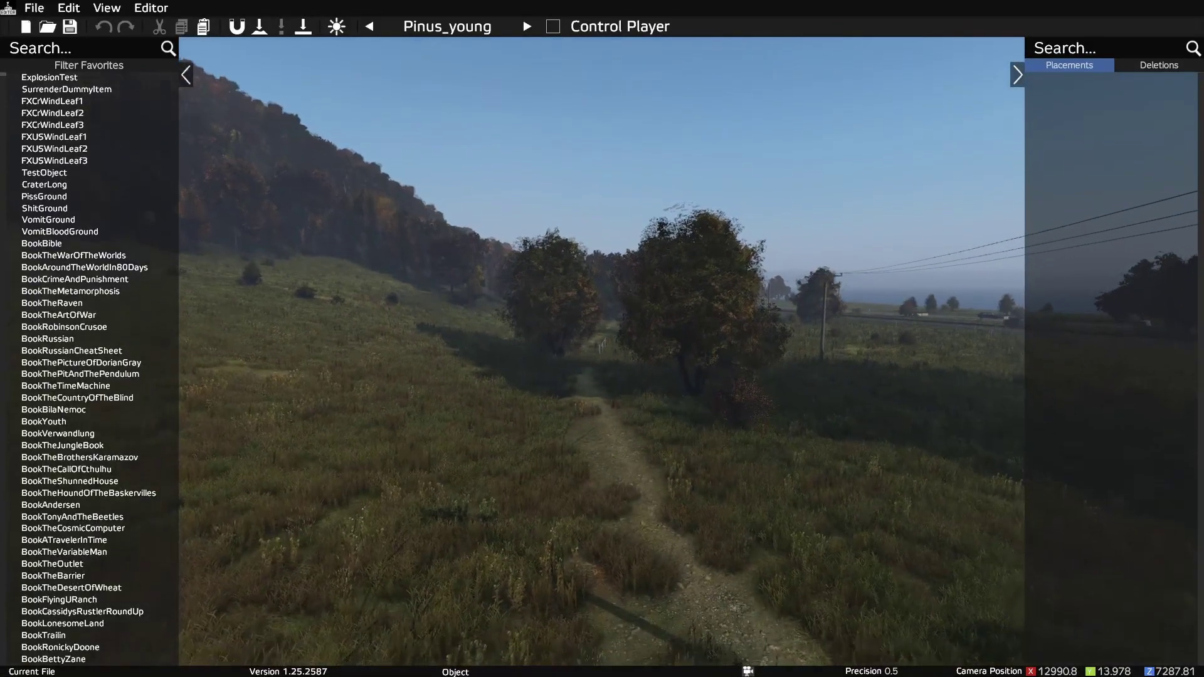
key(s)
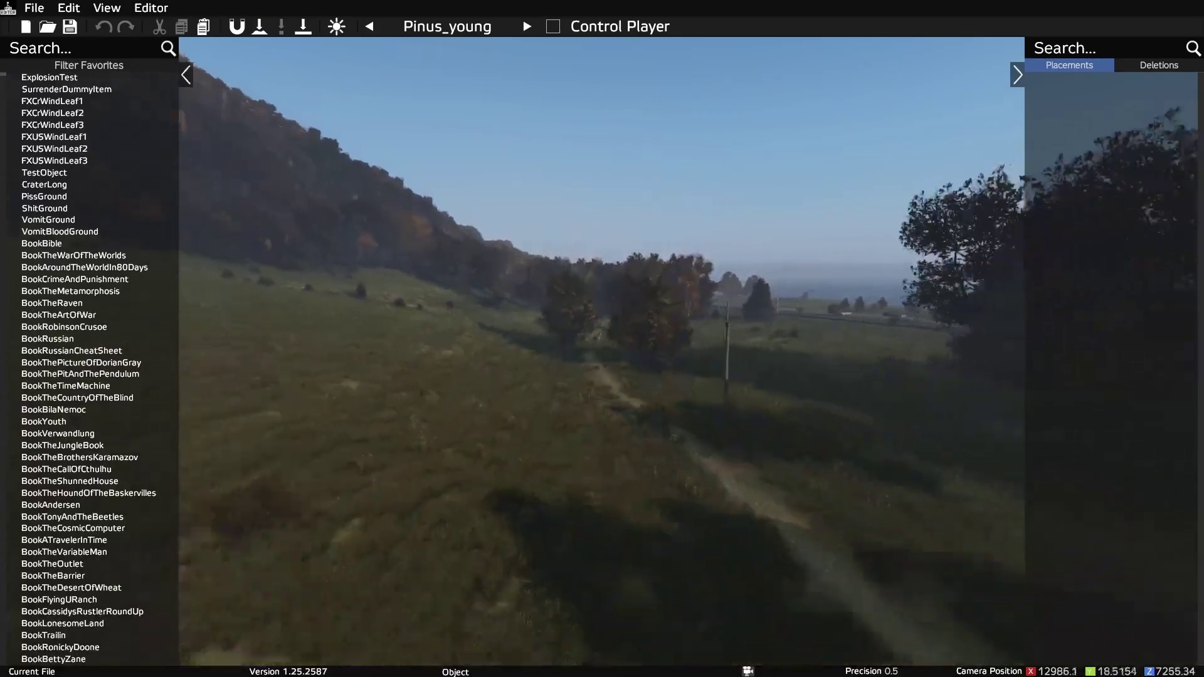
key(w)
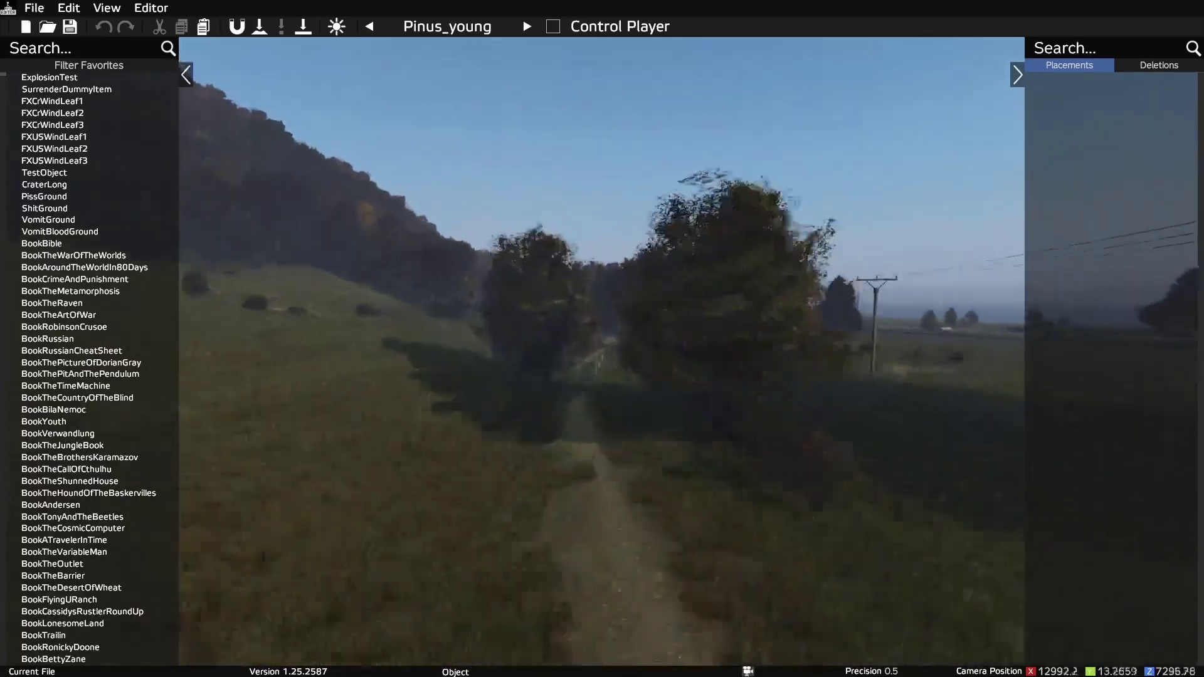
key(w)
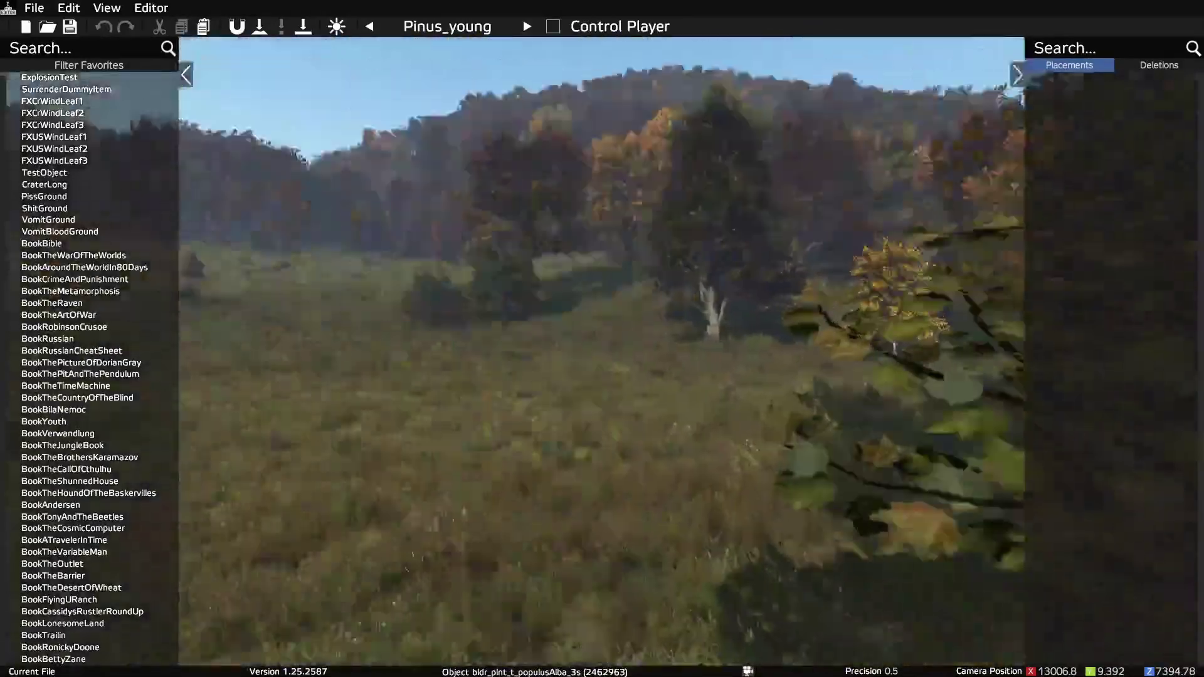
key(a)
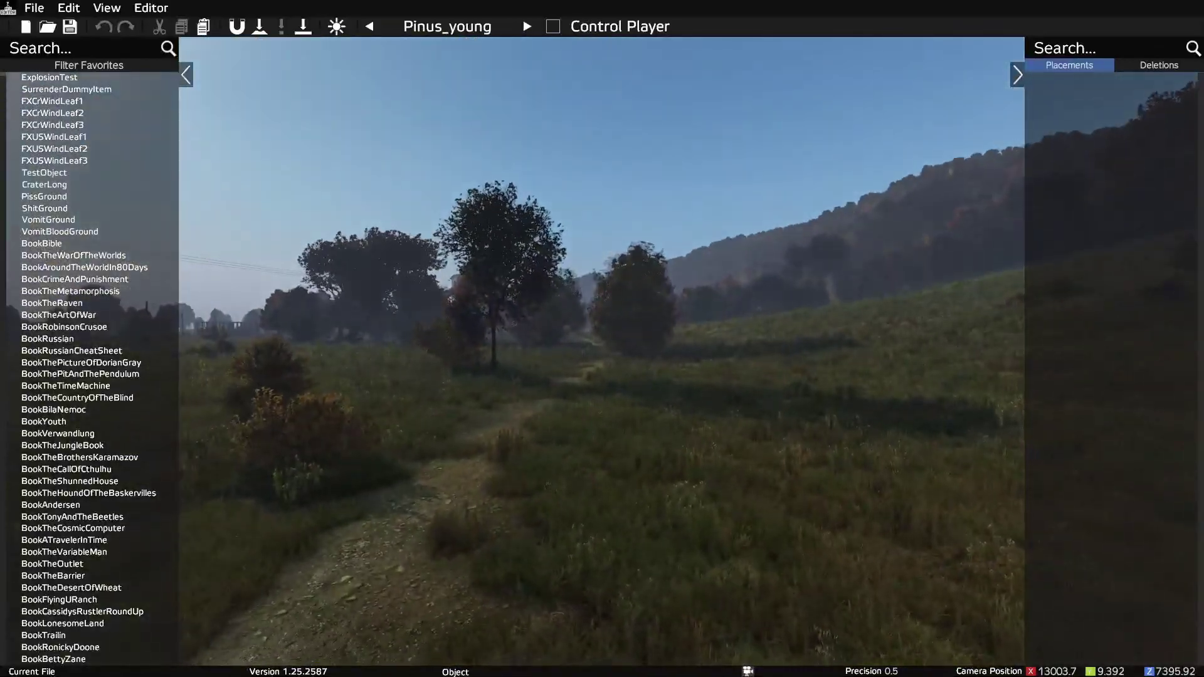
key(w)
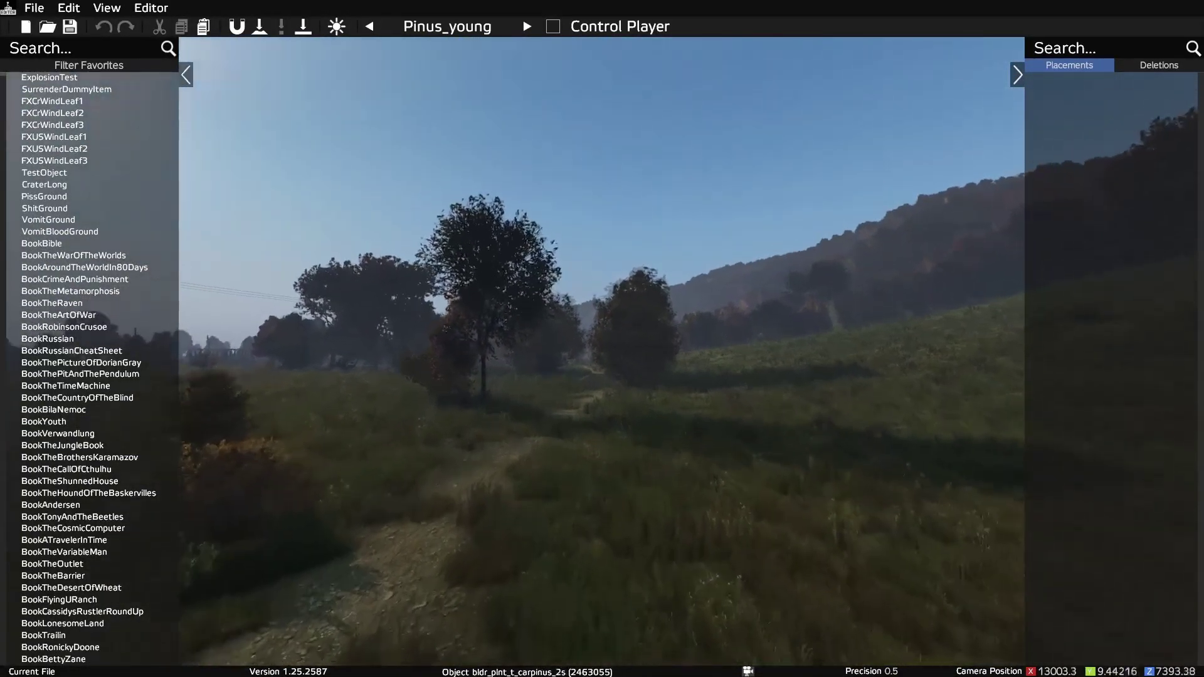
key(w)
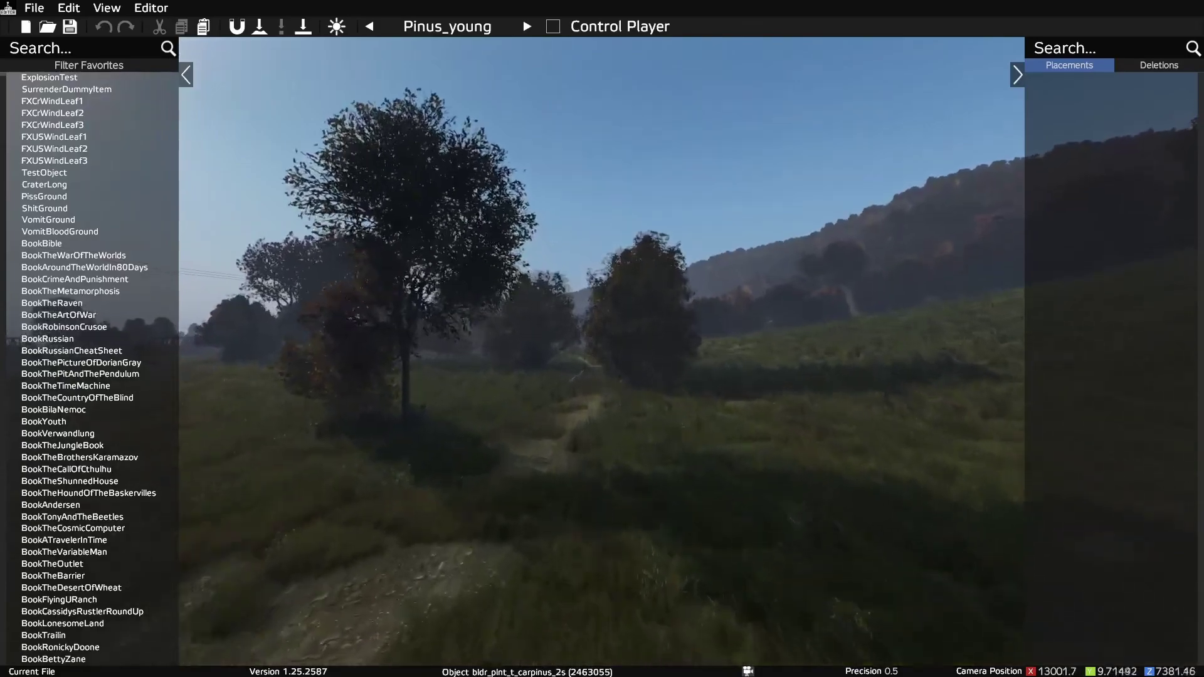
key(w)
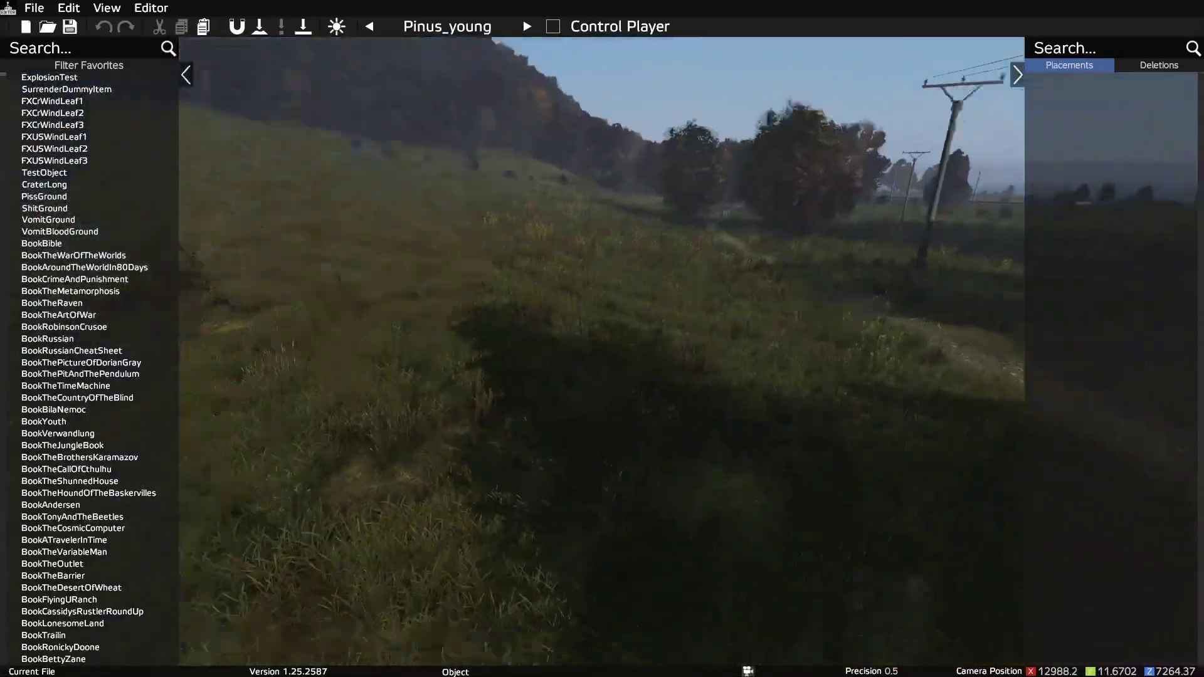
Step: Use the map to relocate the camera to the open field south of Prigorodki, just north of the main coastal road
key(m)
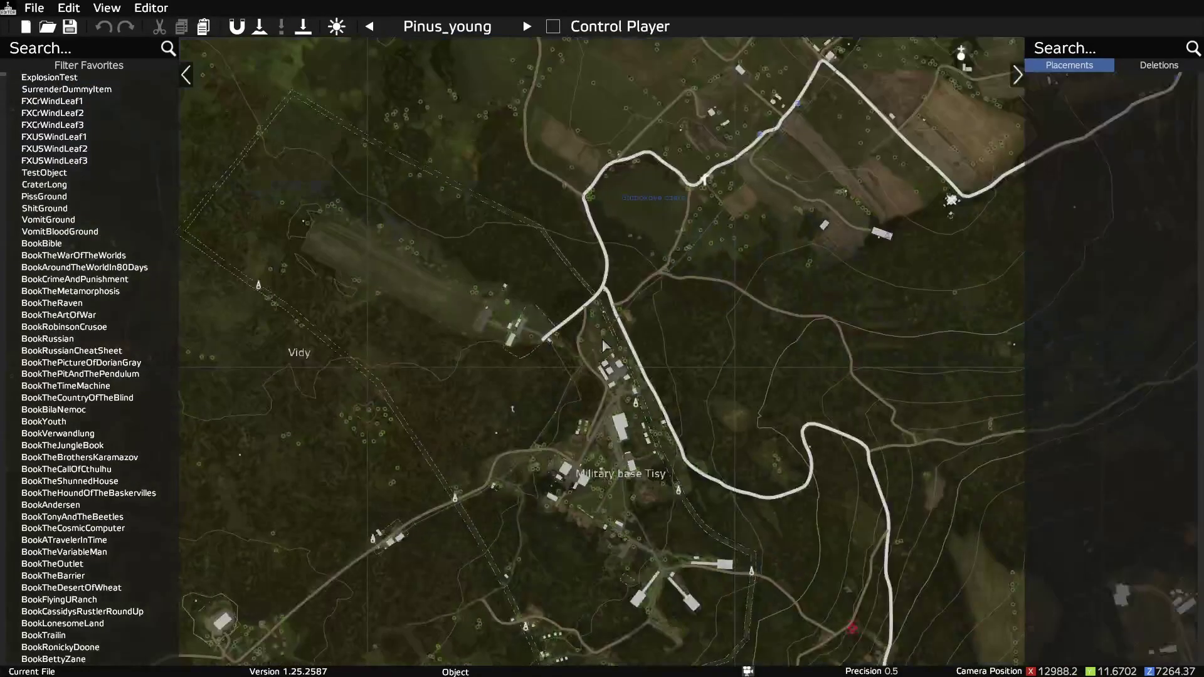
scroll(627, 319, down, 6)
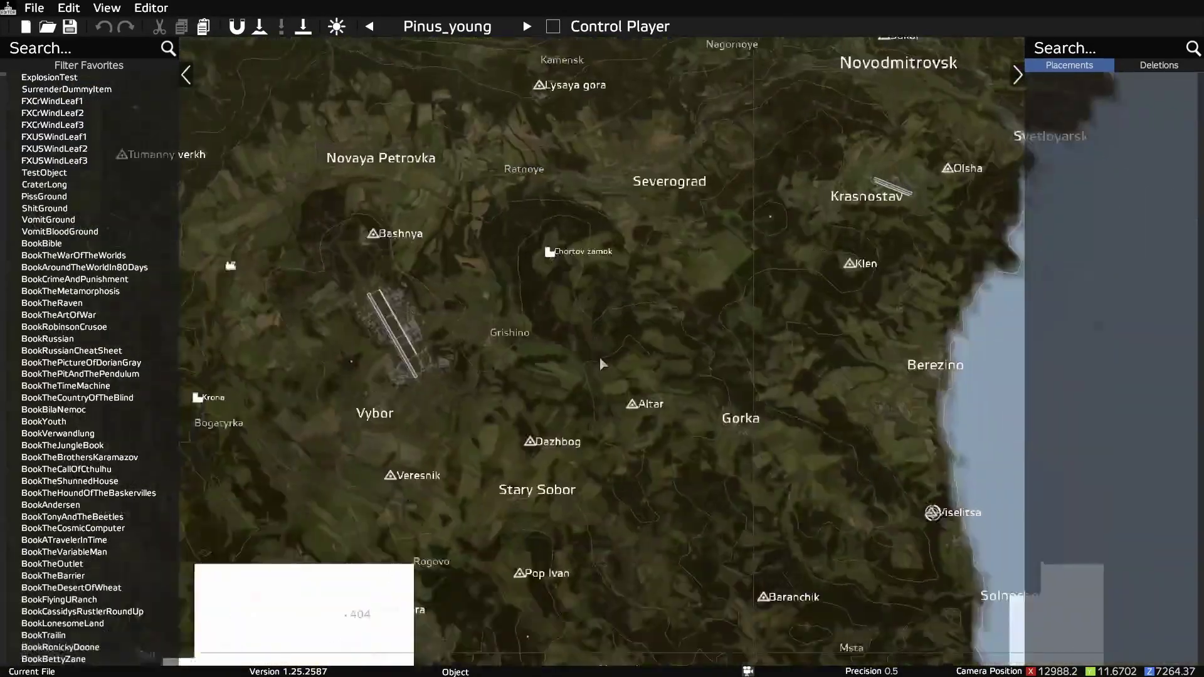
scroll(600, 357, down, 1)
drag(586, 507, 589, 283)
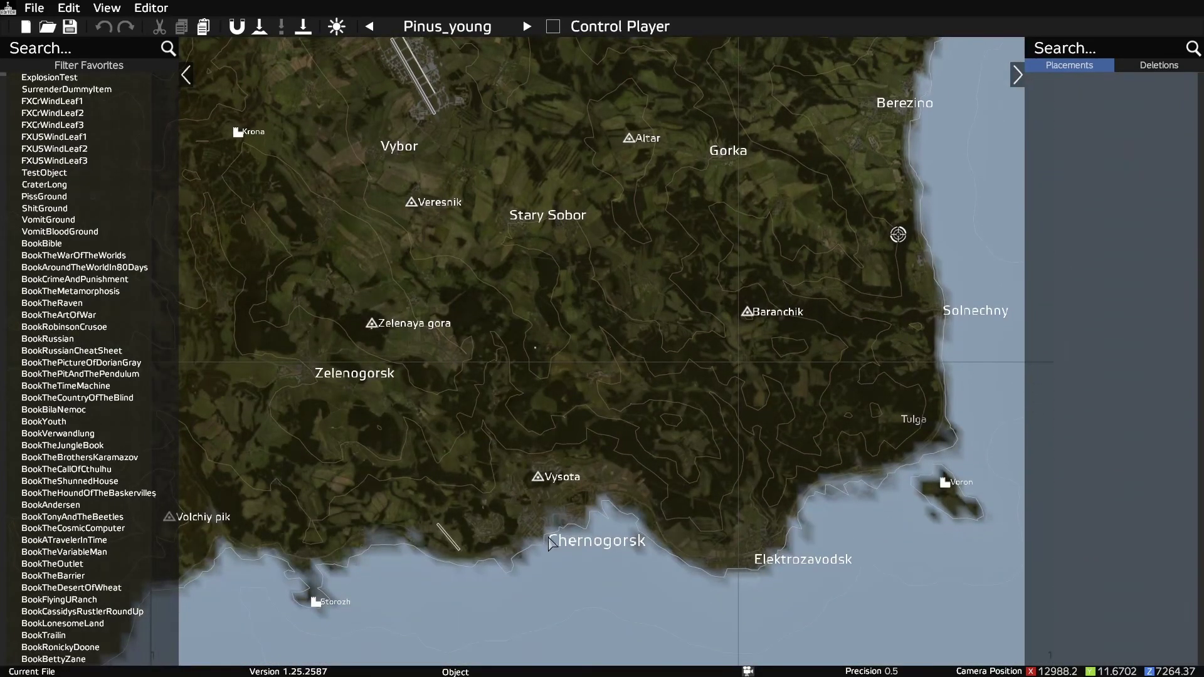
scroll(532, 518, up, 5)
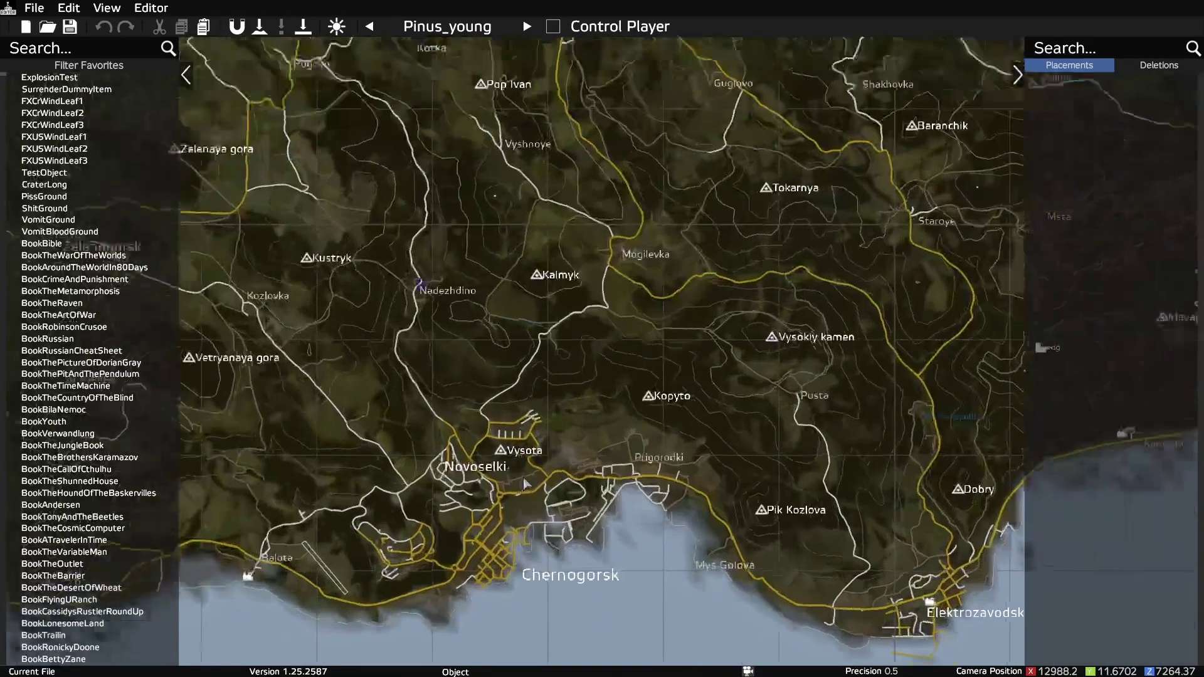
scroll(652, 405, up, 6)
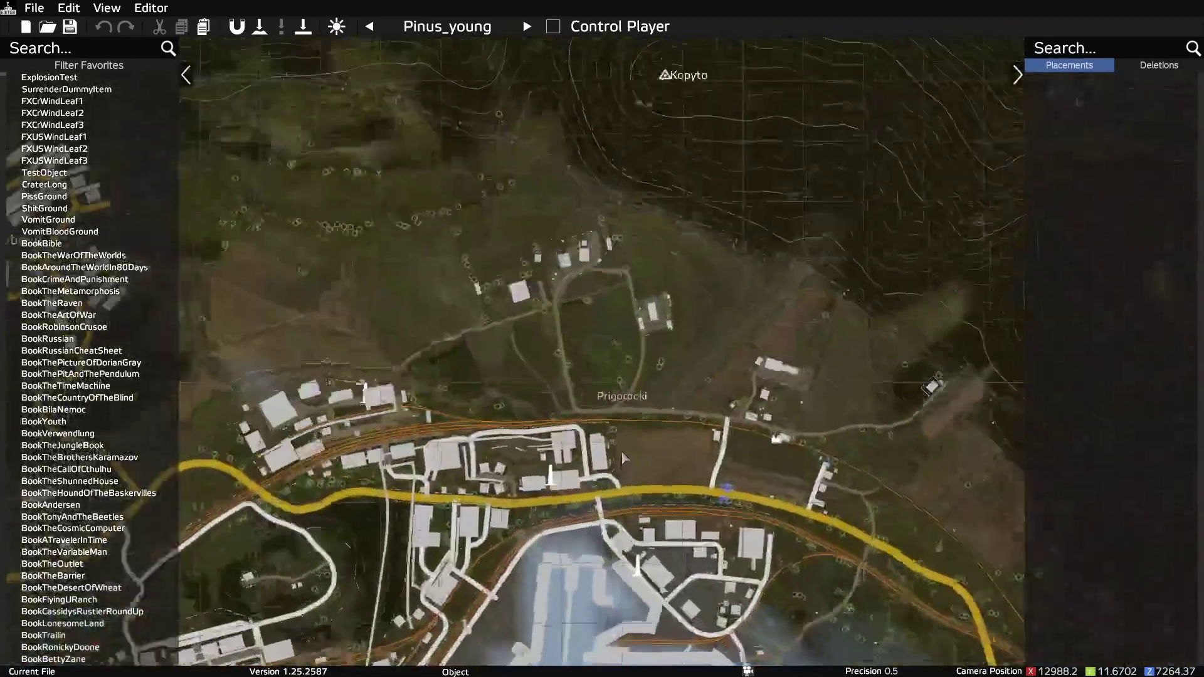
scroll(644, 463, up, 3)
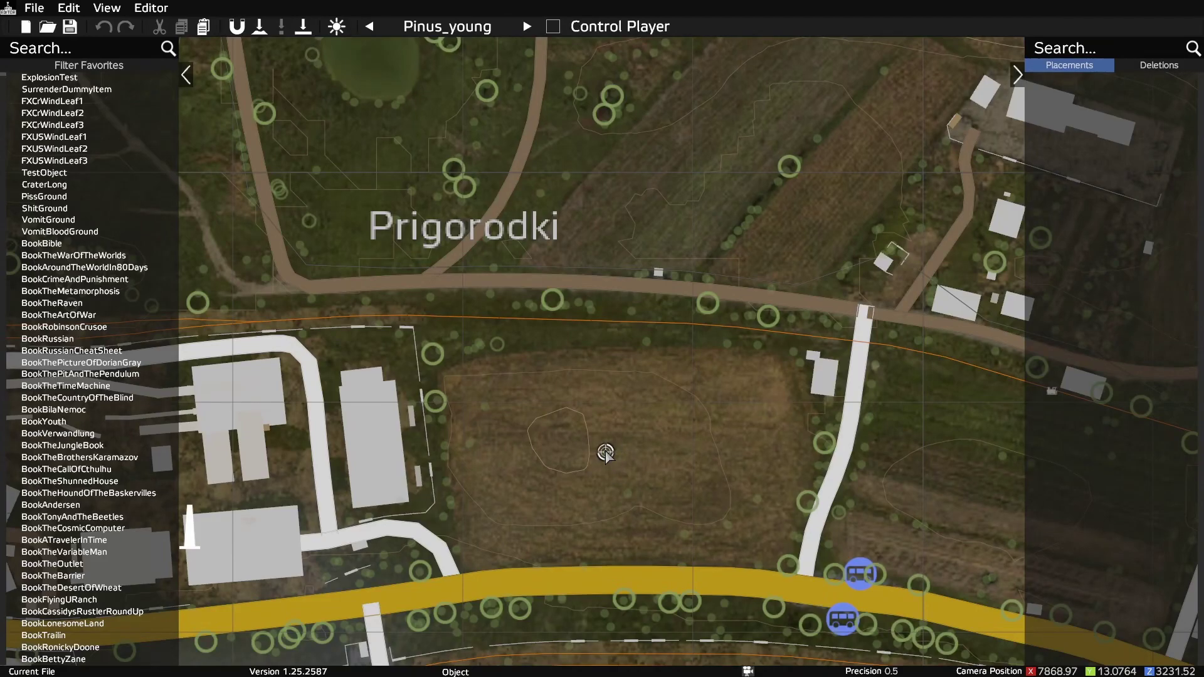
key(m)
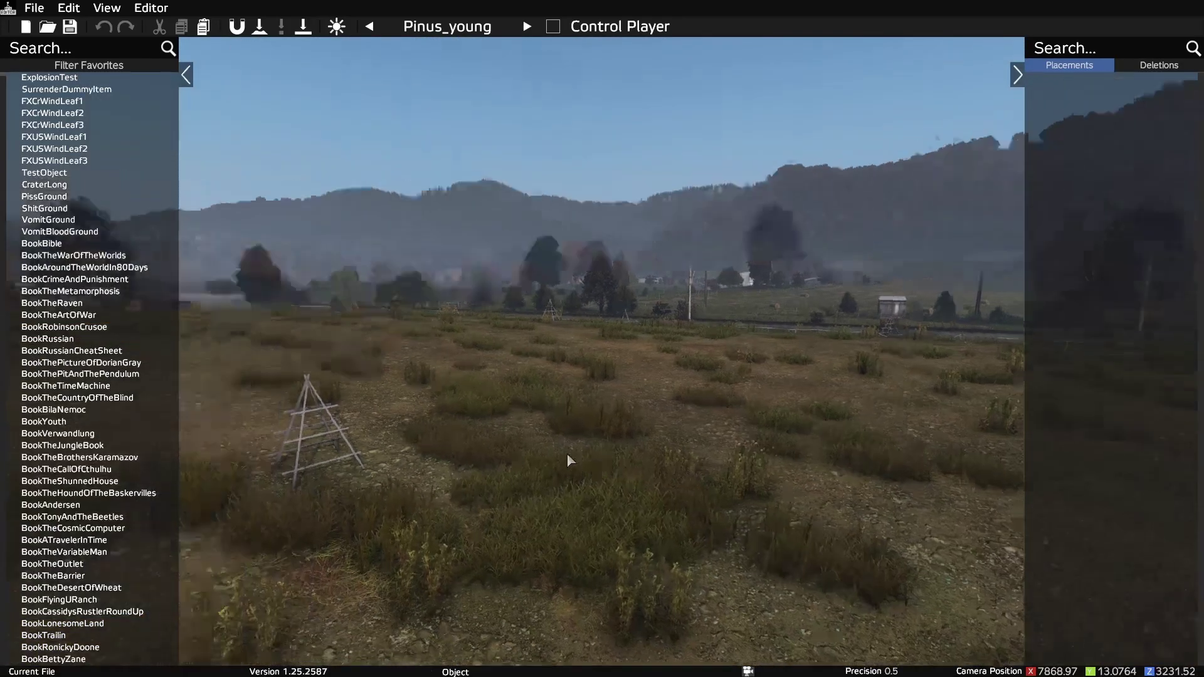
Step: Browse the existing .dze files in the Save dialog and close it without saving
right_drag(567, 452, 837, 436)
key(s)
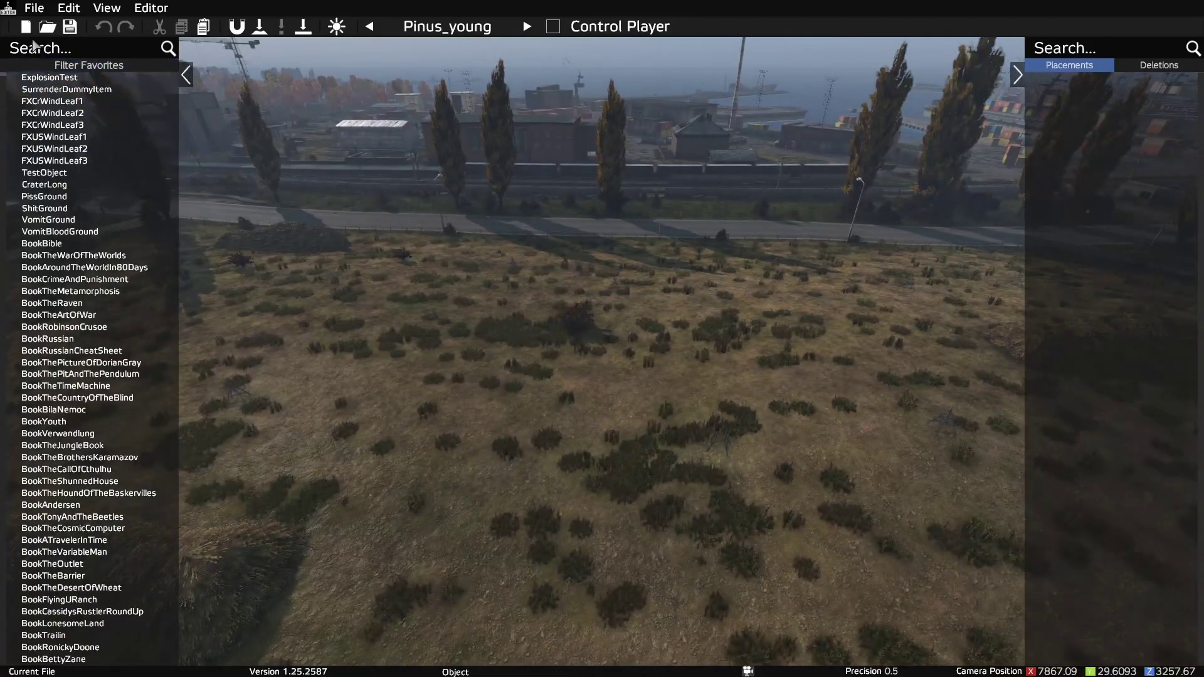
click(68, 28)
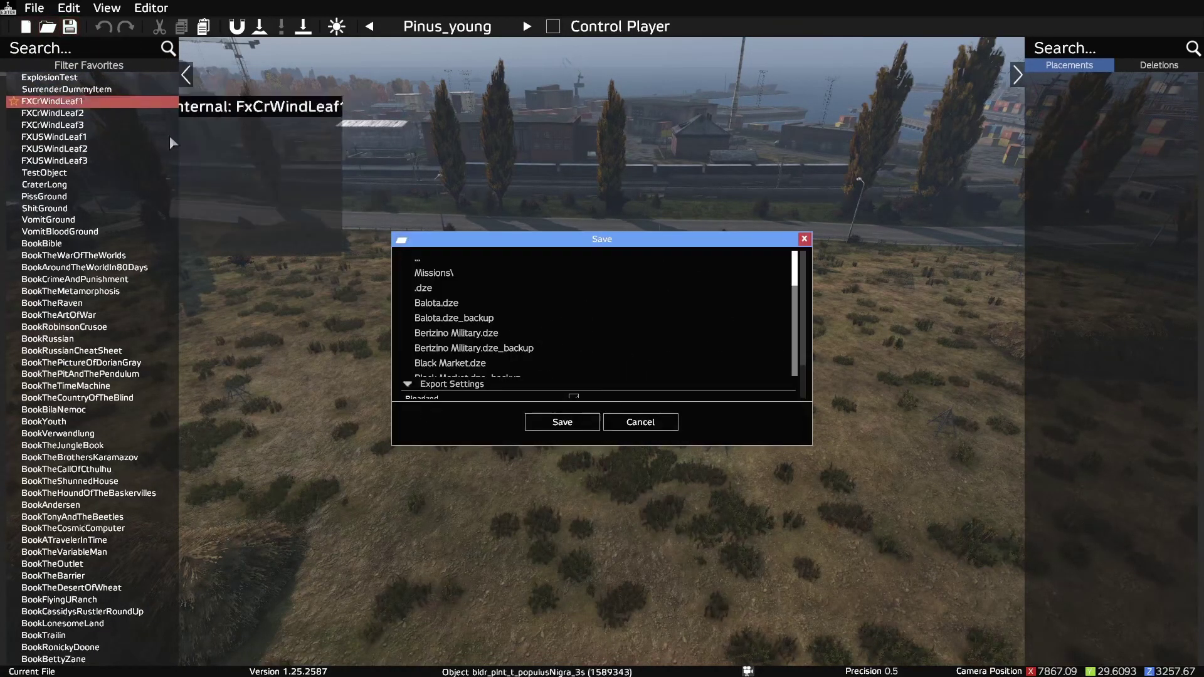
scroll(483, 293, down, 10)
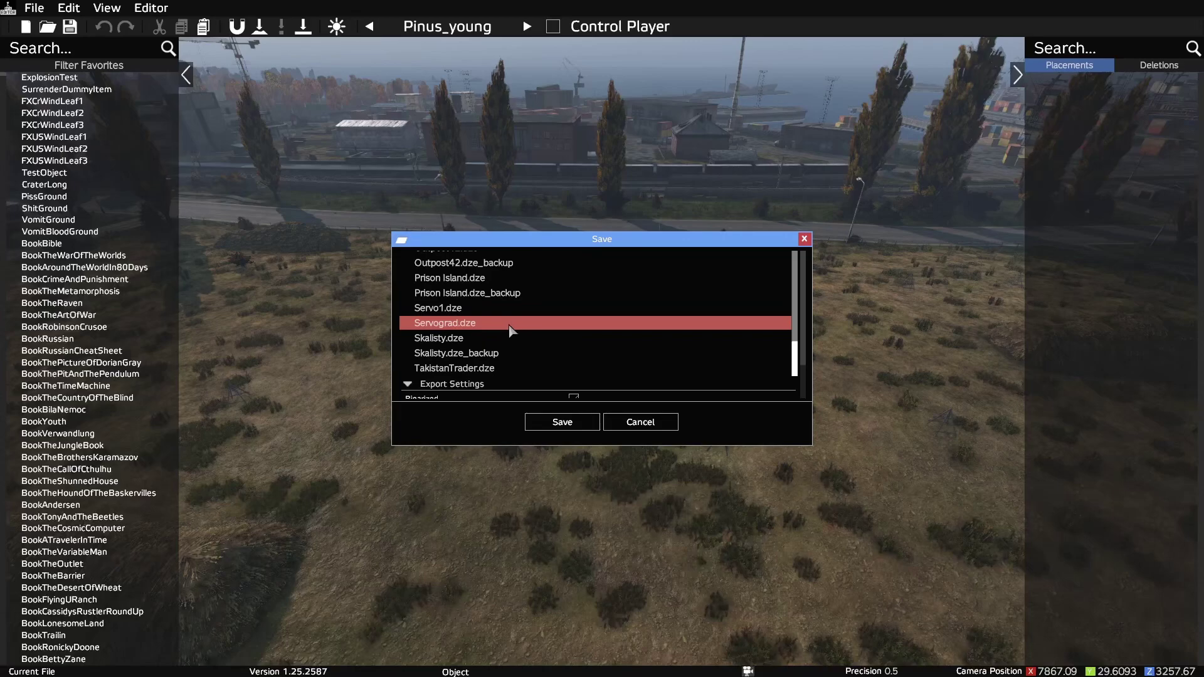
scroll(497, 325, up, 2)
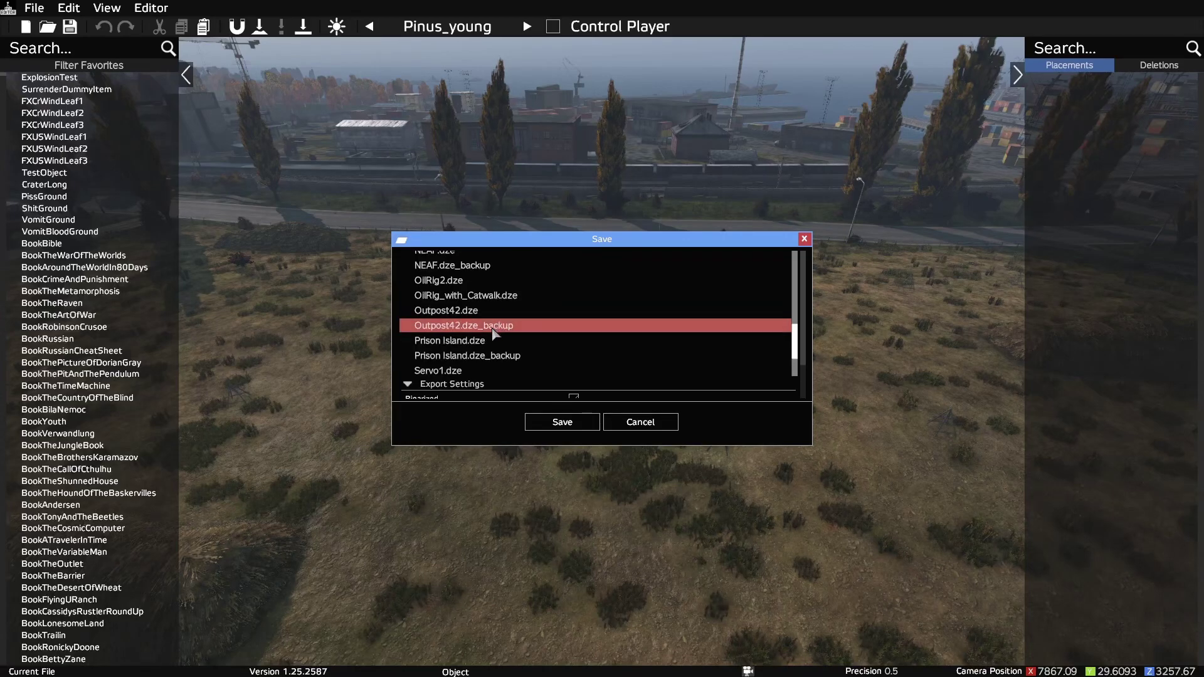
scroll(496, 335, up, 4)
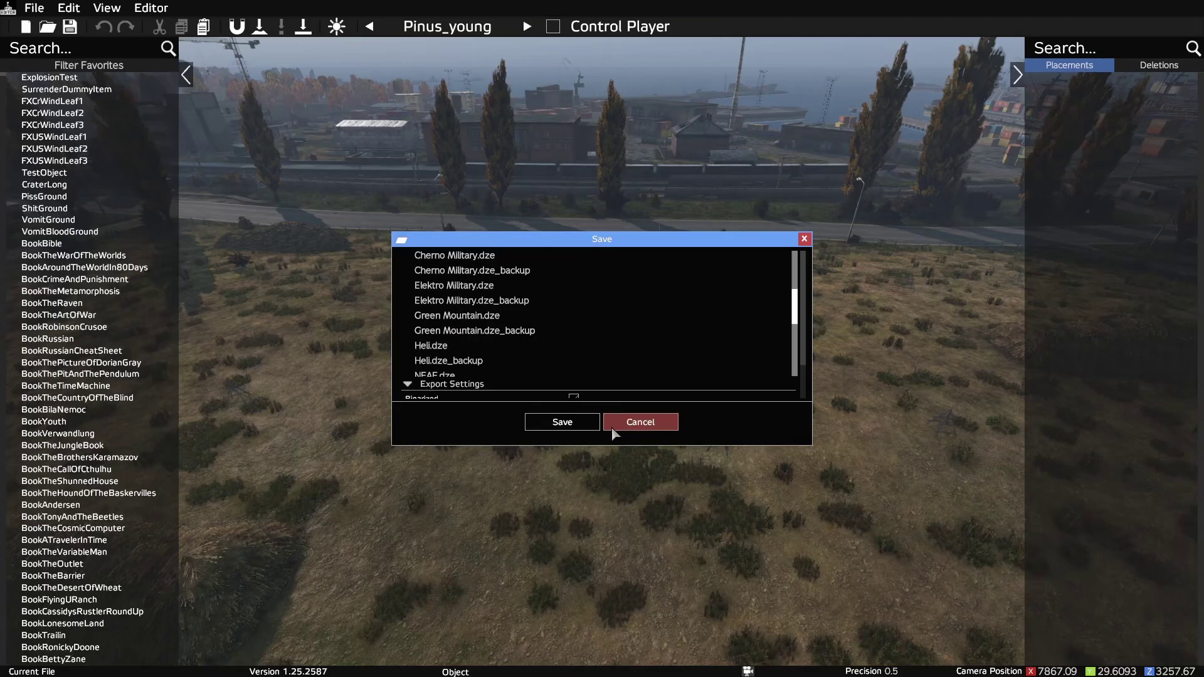
click(631, 433)
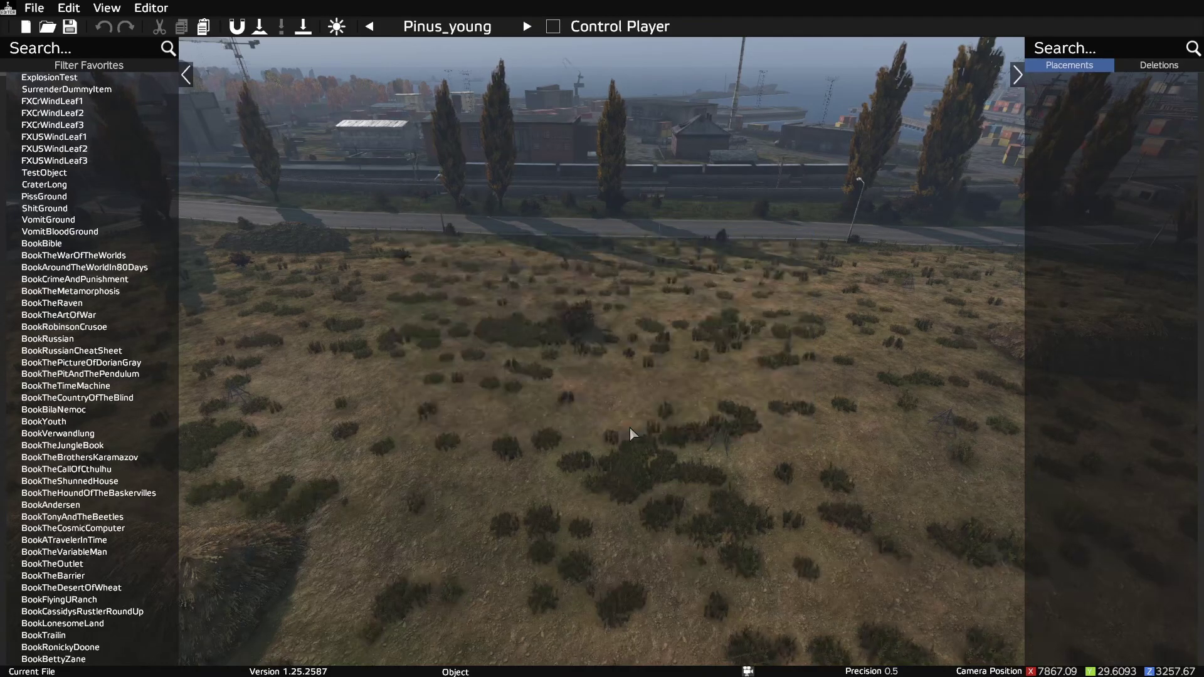
Step: Display the map zoomed out over southern and central Chernarus, and collapse both object lists for an unobstructed view
key(m)
scroll(629, 439, down, 5)
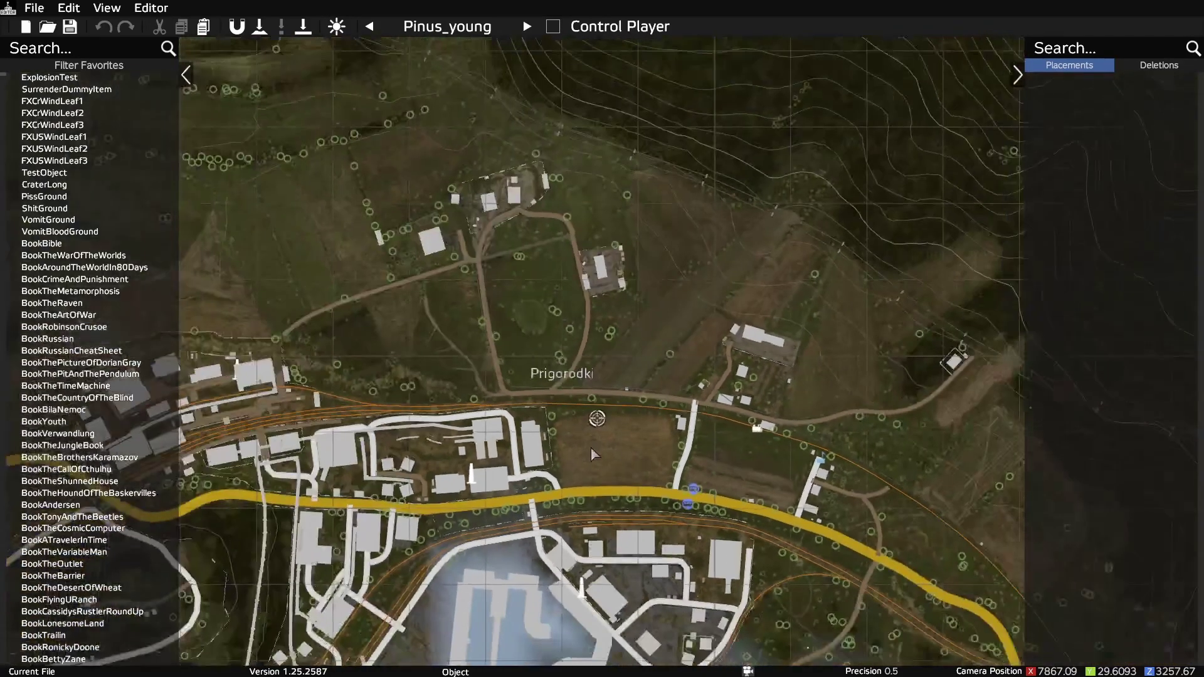
scroll(593, 446, down, 8)
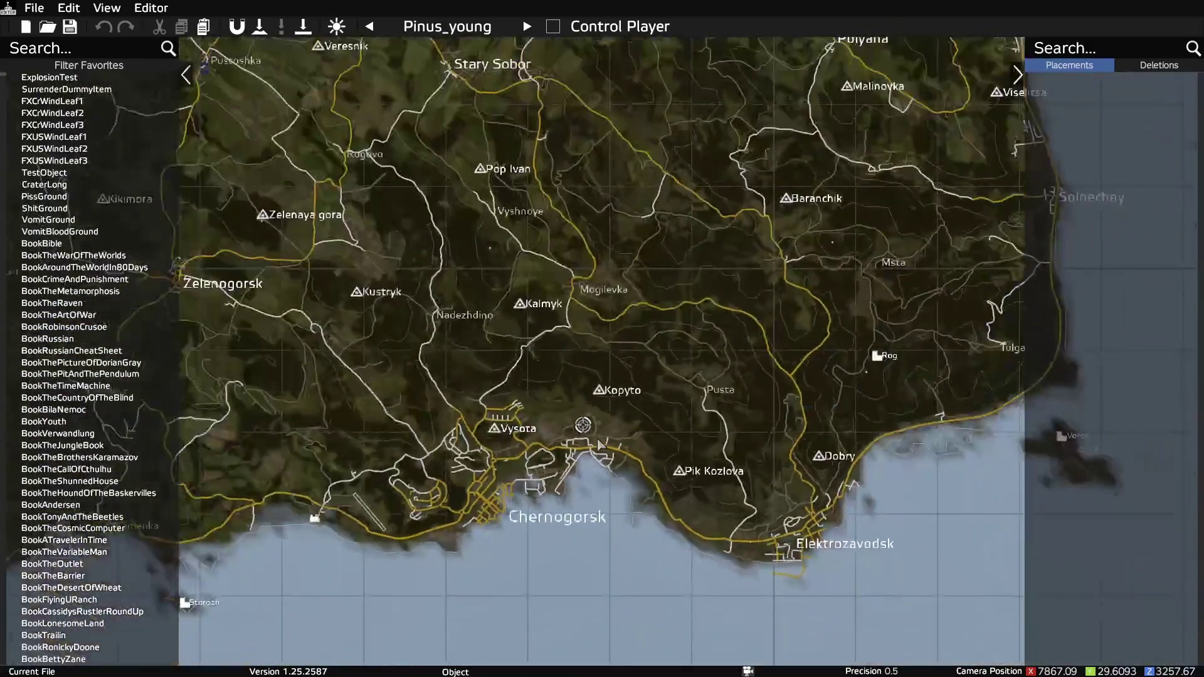
scroll(599, 445, down, 3)
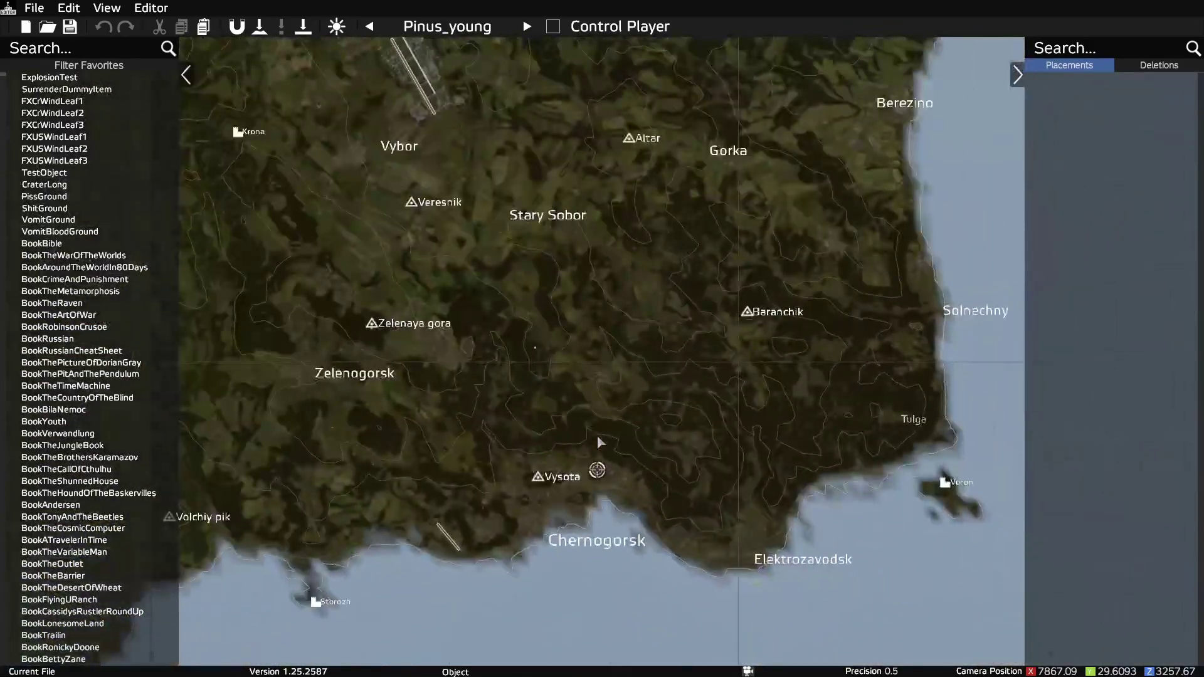
click(186, 74)
click(1019, 74)
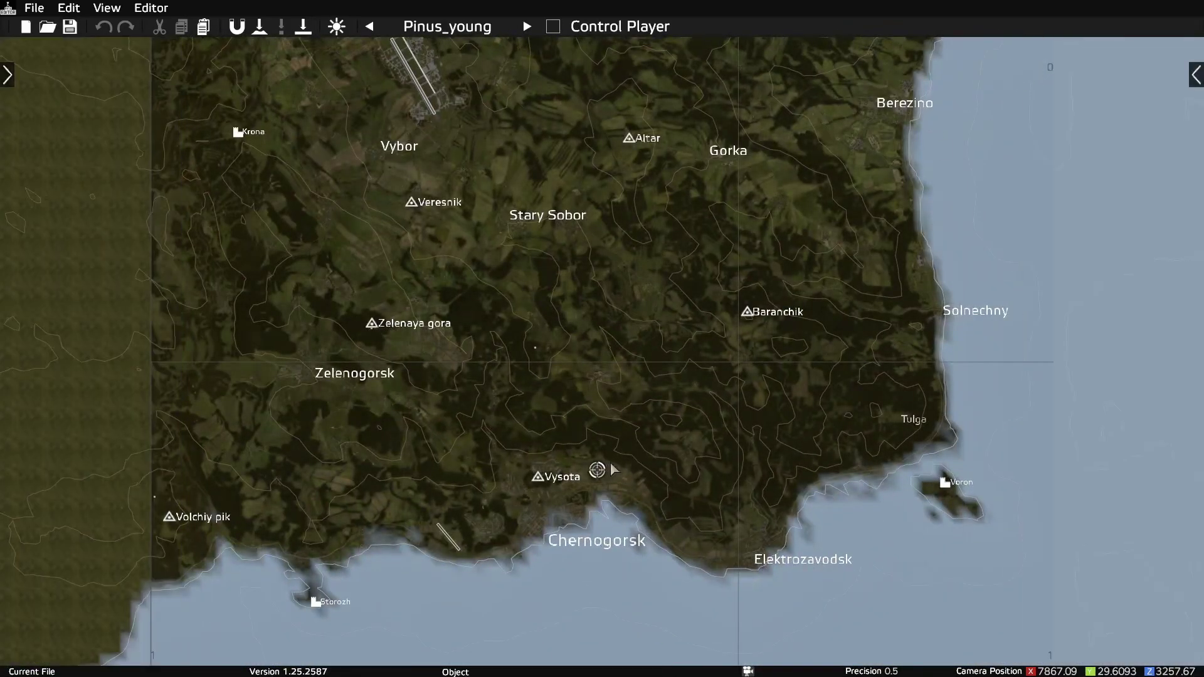
drag(607, 323, 591, 409)
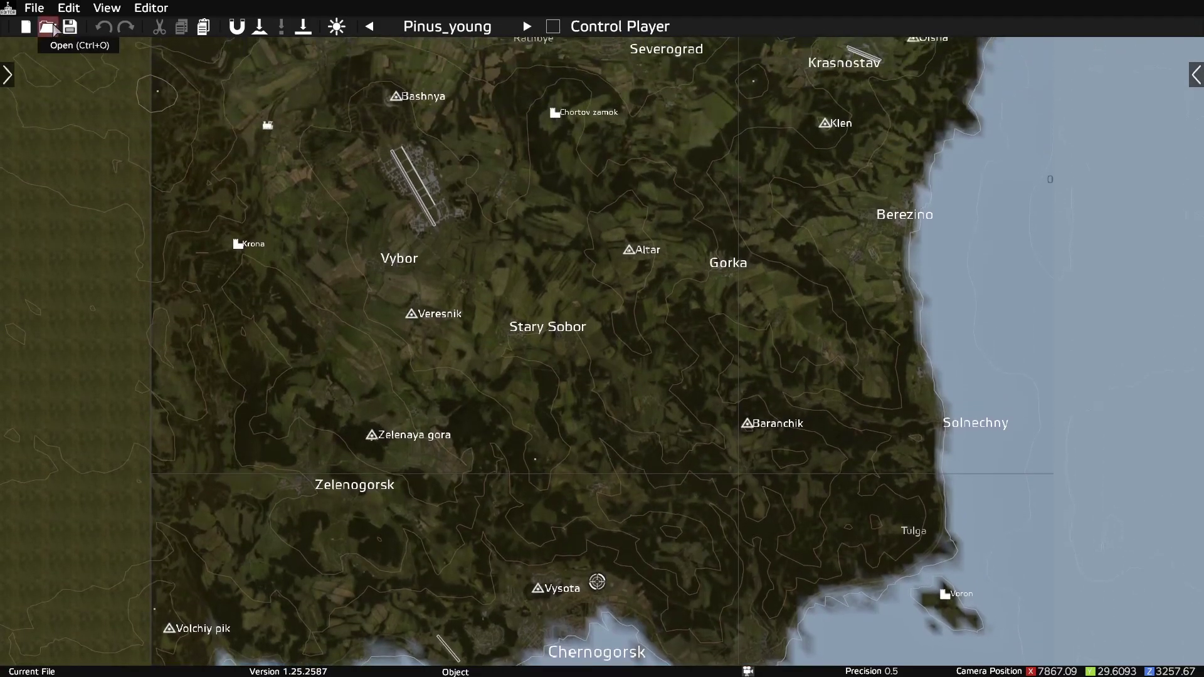